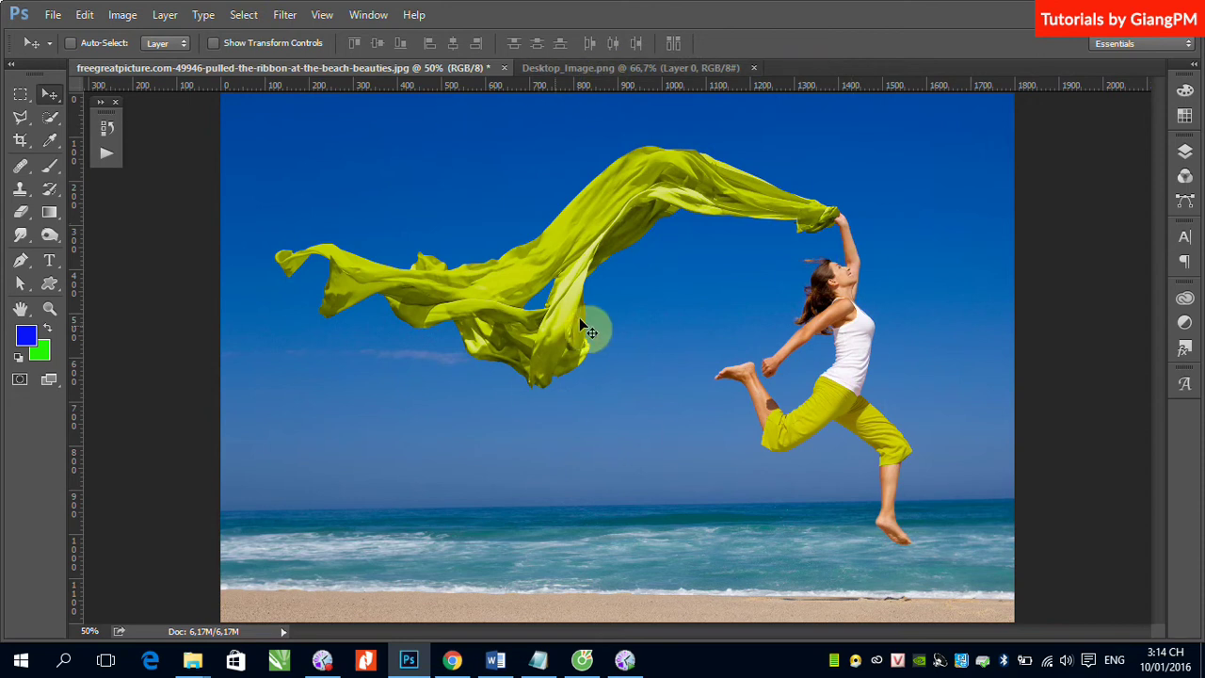
Flip between the reference banner and the beach photo tabs to compare them
left_click(617, 69)
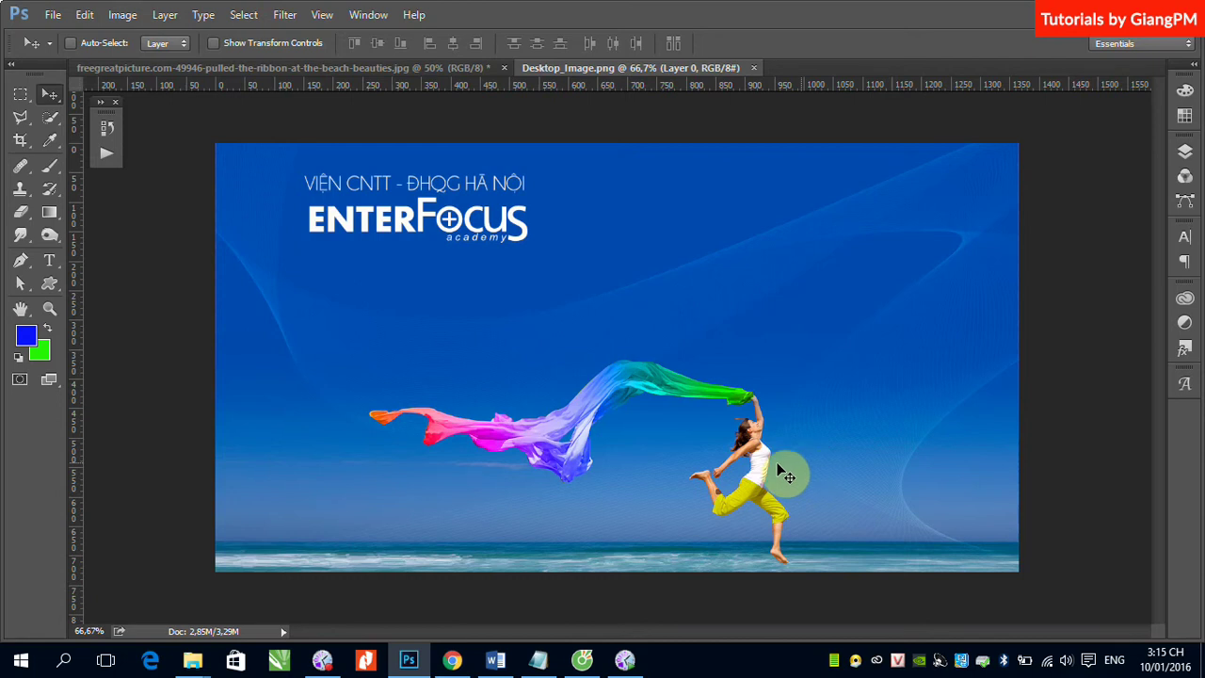
left_click(351, 69)
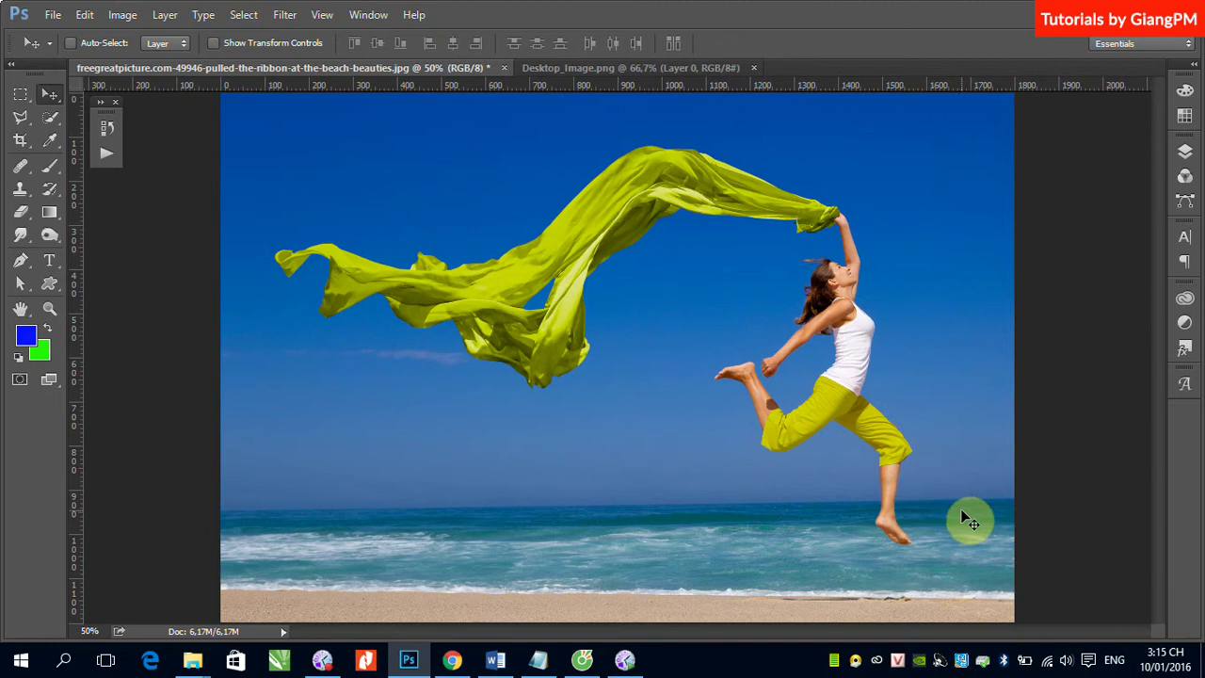
left_click(575, 67)
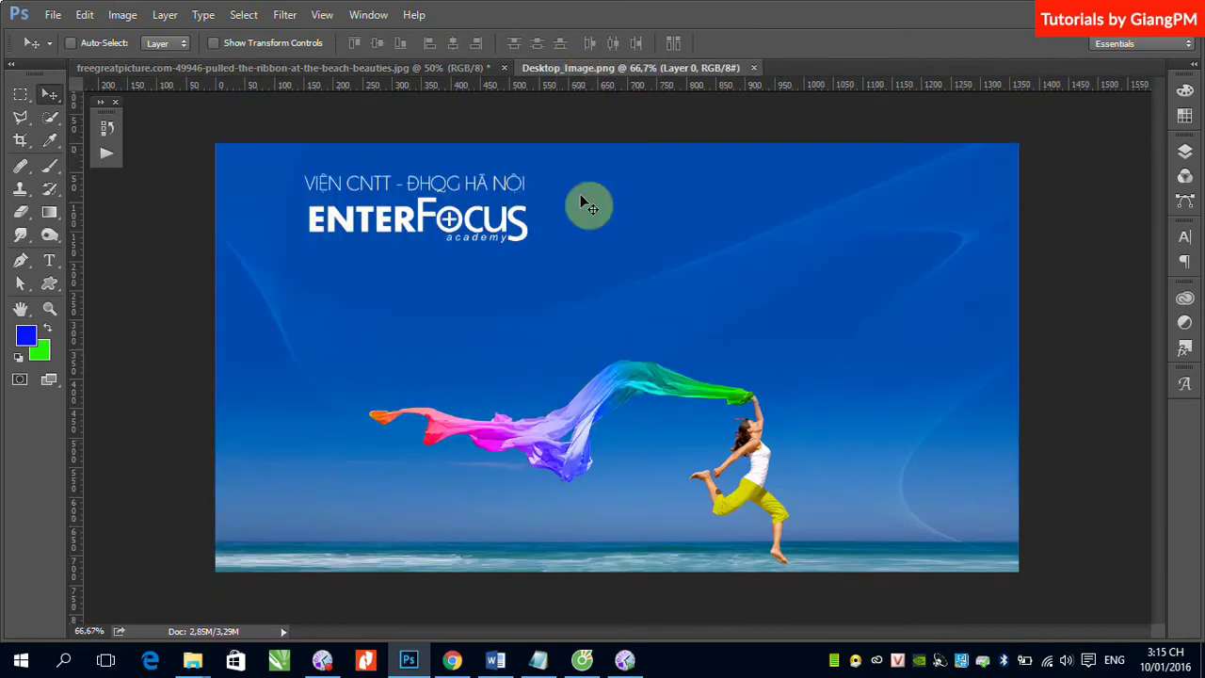
left_click(426, 67)
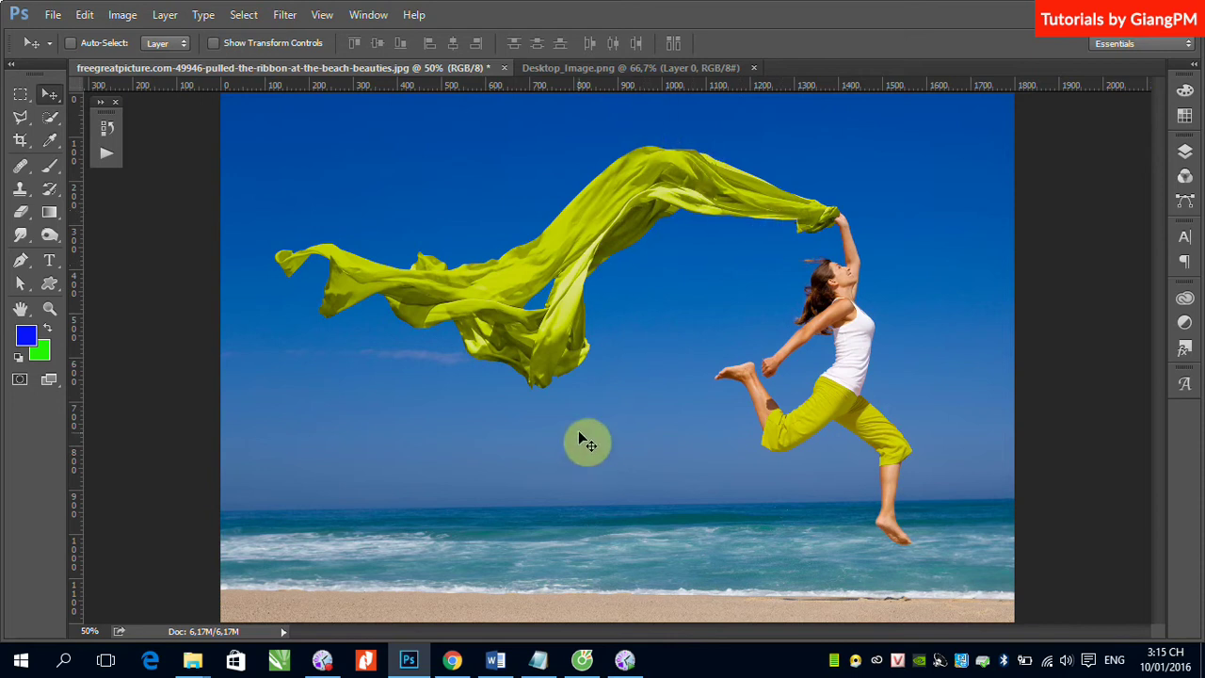
left_click(322, 661)
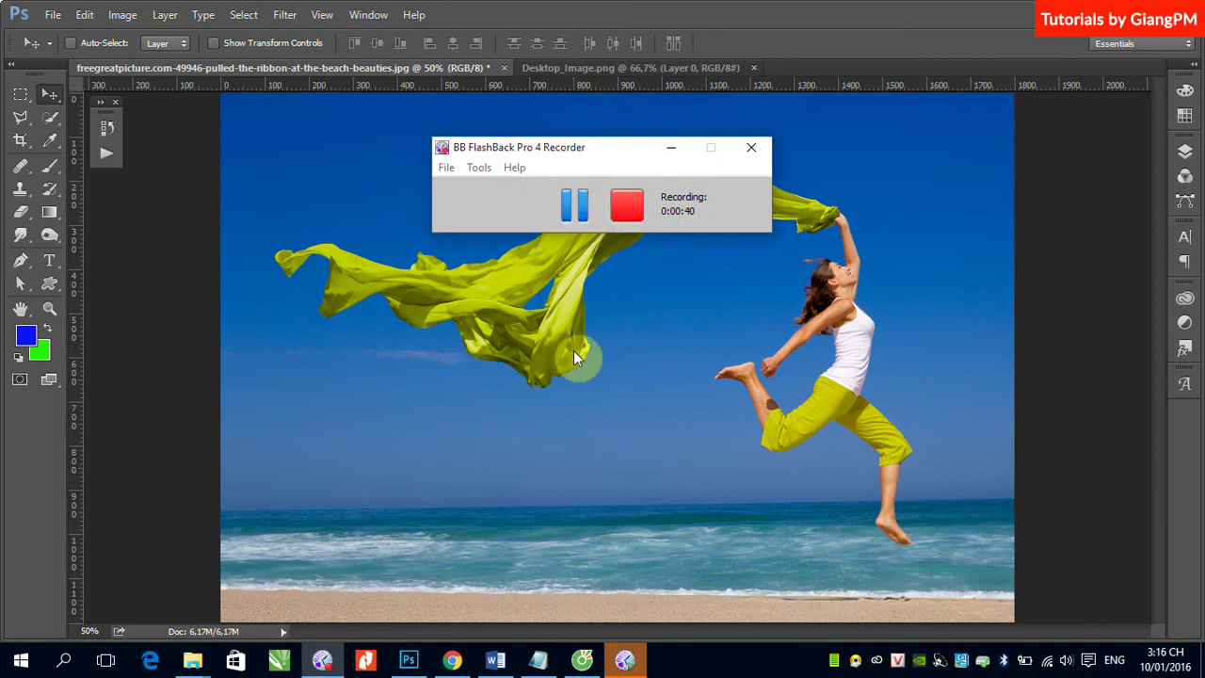
left_click(721, 336)
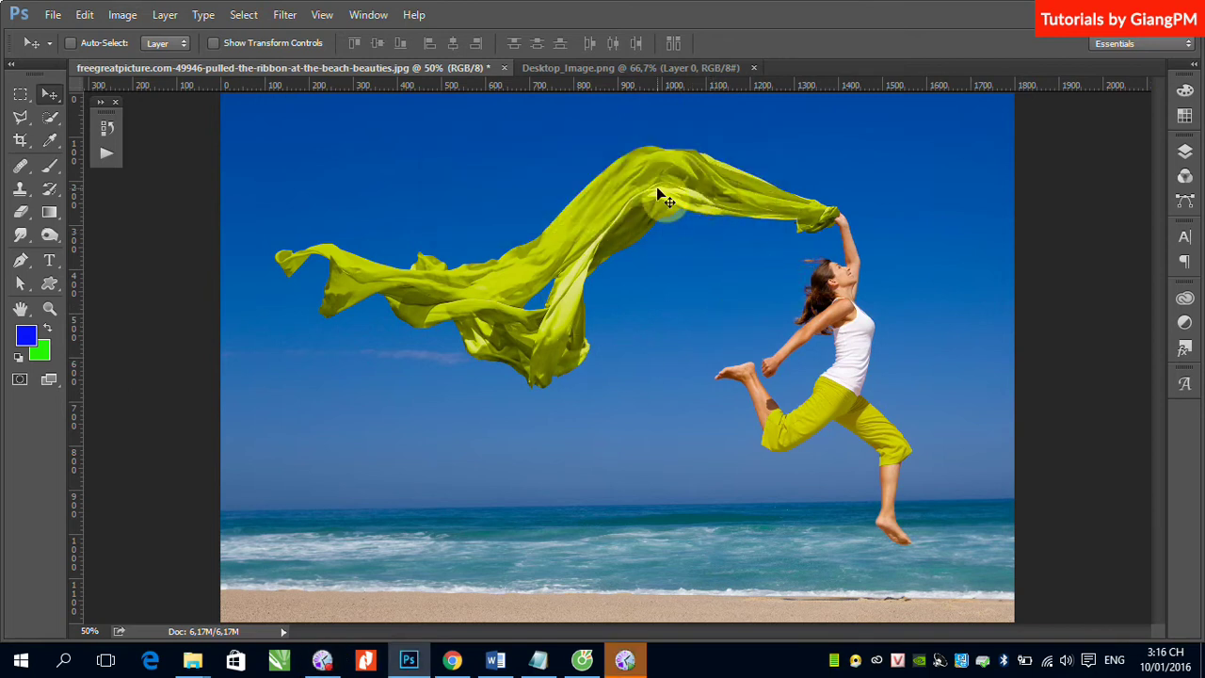
left_click(625, 68)
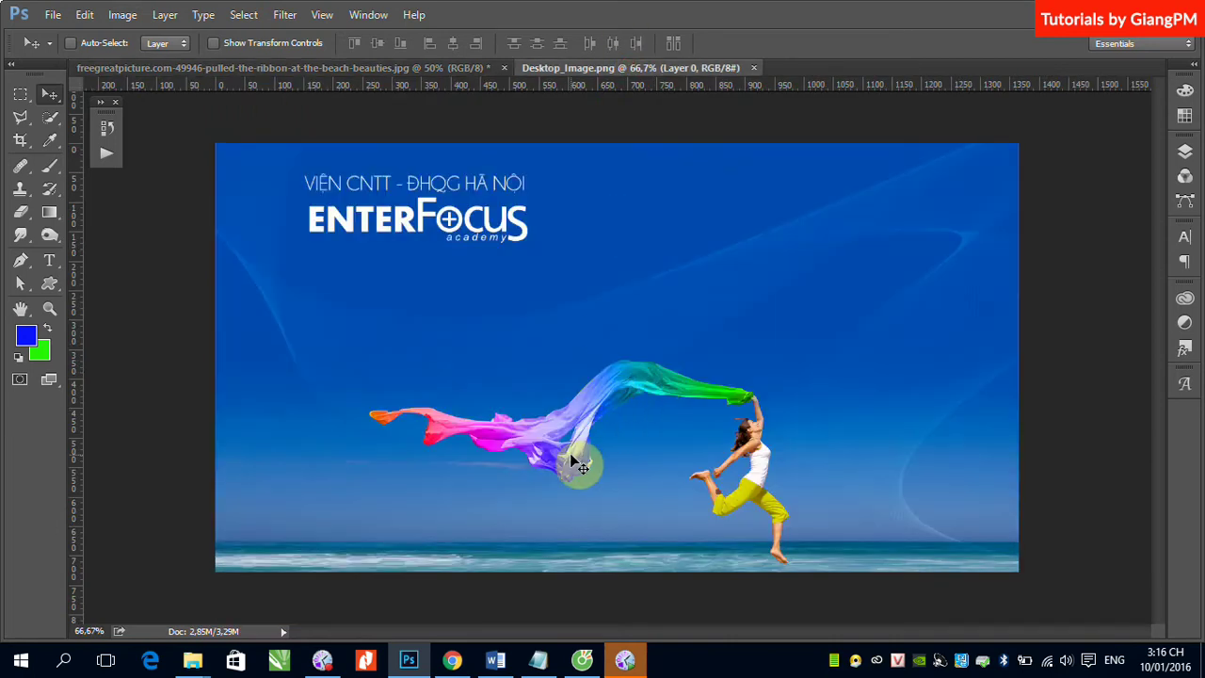
View both images side by side, then re-dock the beach photo and zoom it to fit
left_click(380, 27)
mouse_move(435, 47)
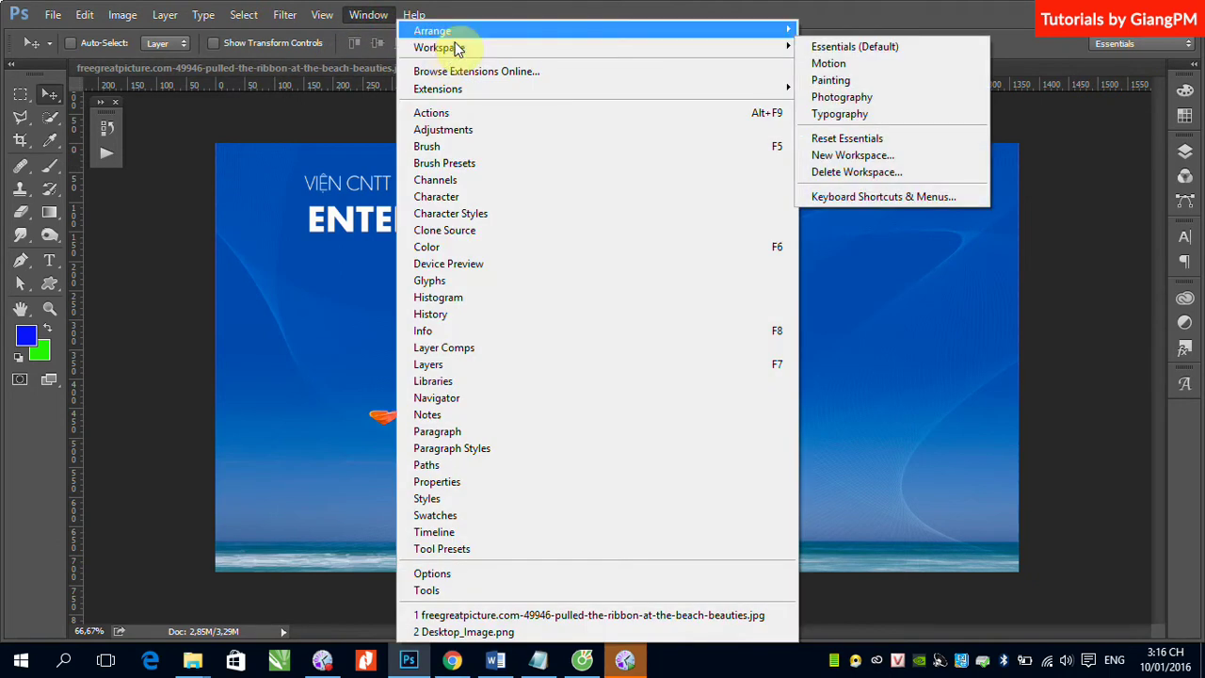
left_click(825, 91)
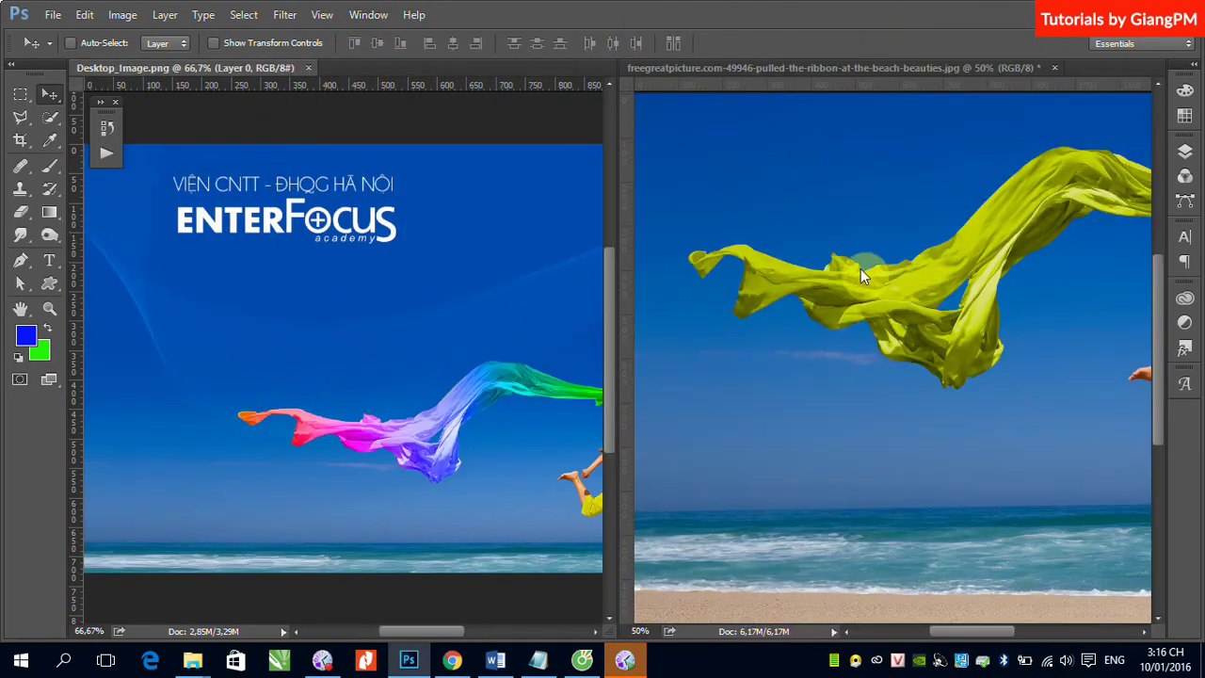
key("ctrl+minus")
key("ctrl+minus")
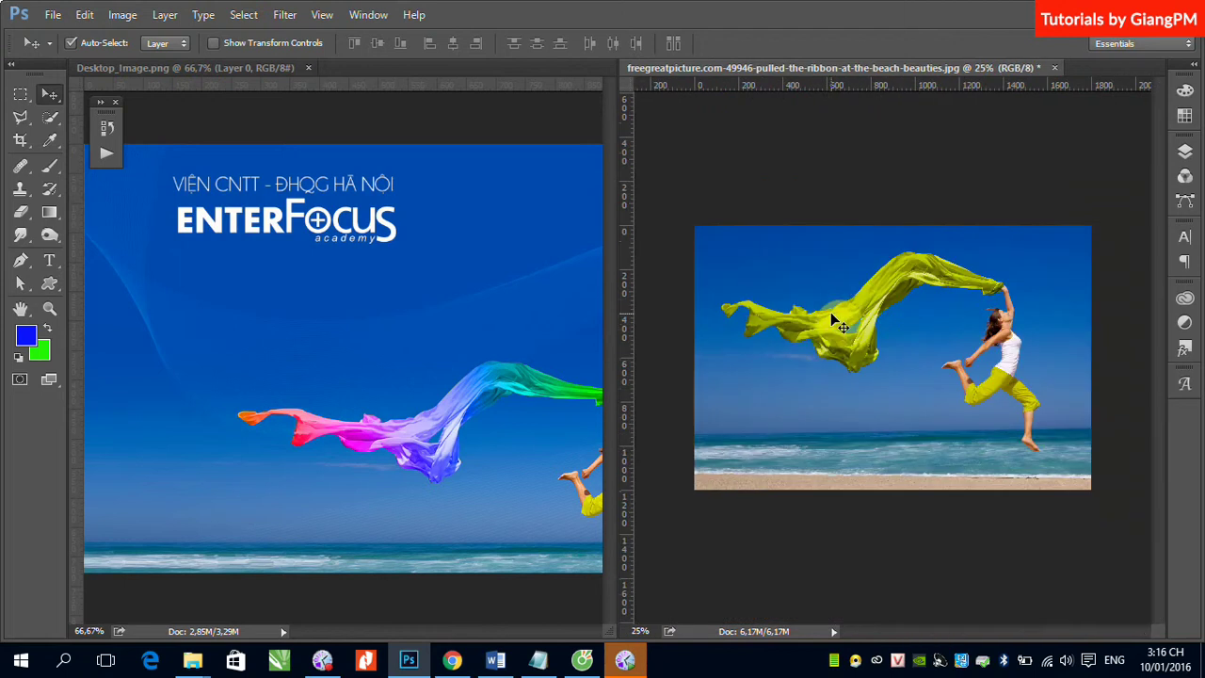
left_click(513, 323)
key("ctrl+minus")
key("ctrl+minus")
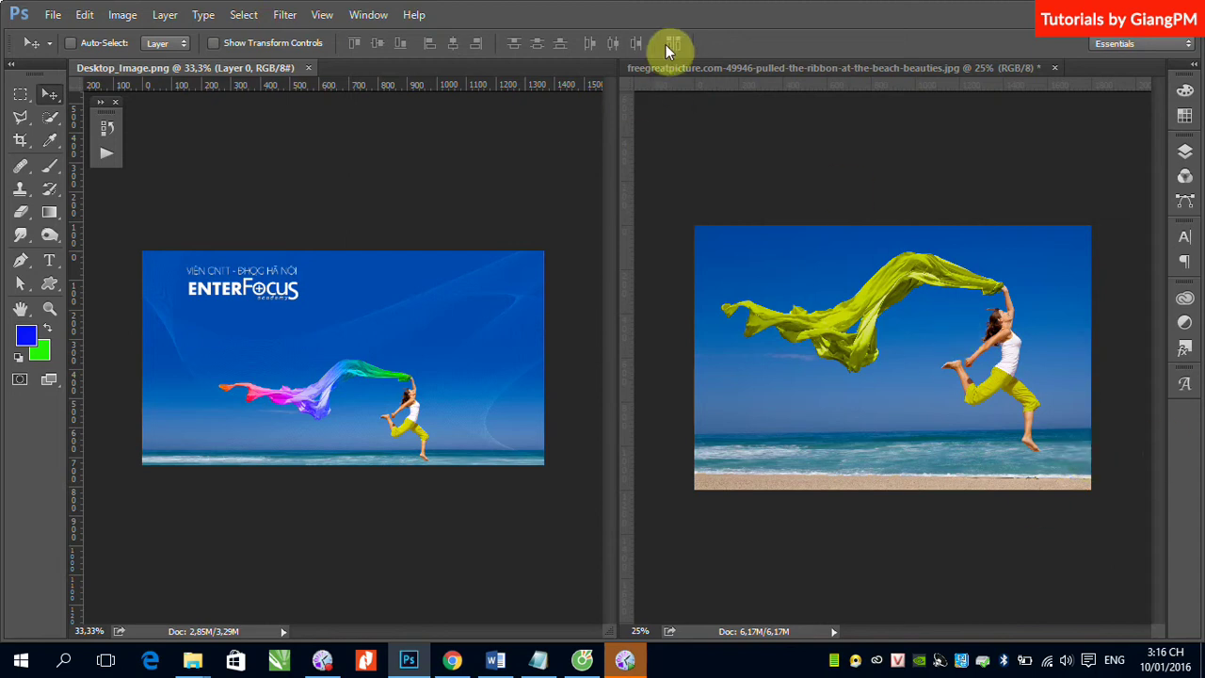
left_click_drag(688, 66, 418, 62)
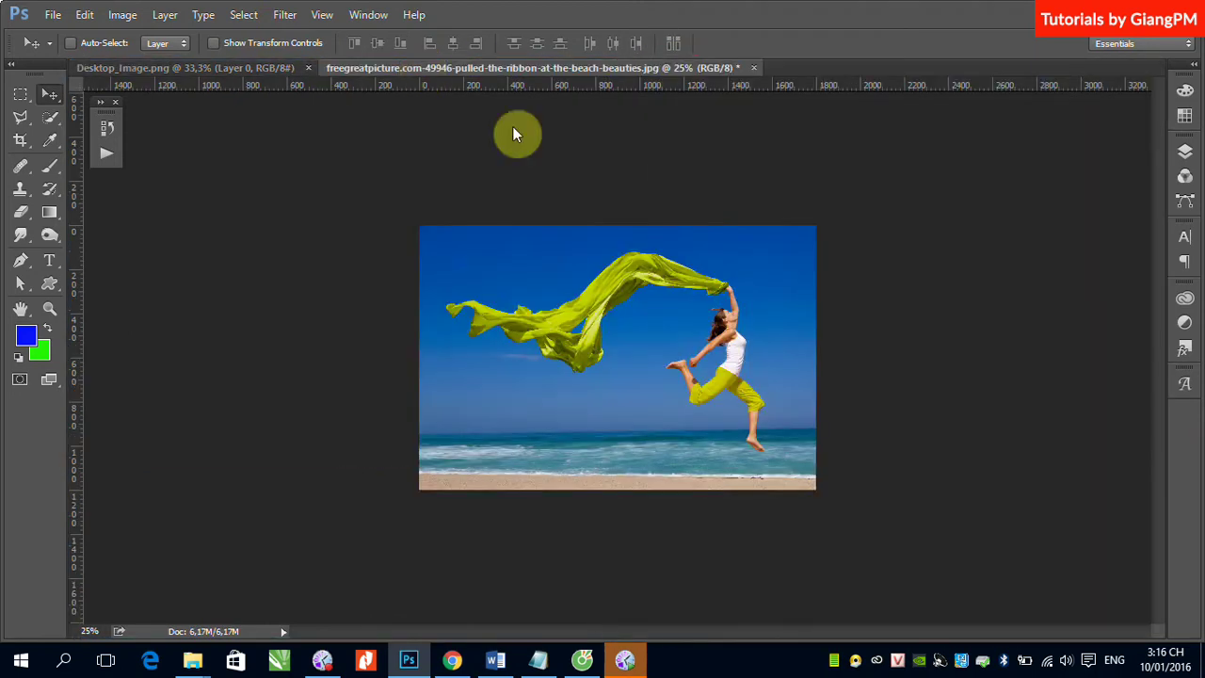
key("ctrl+space")
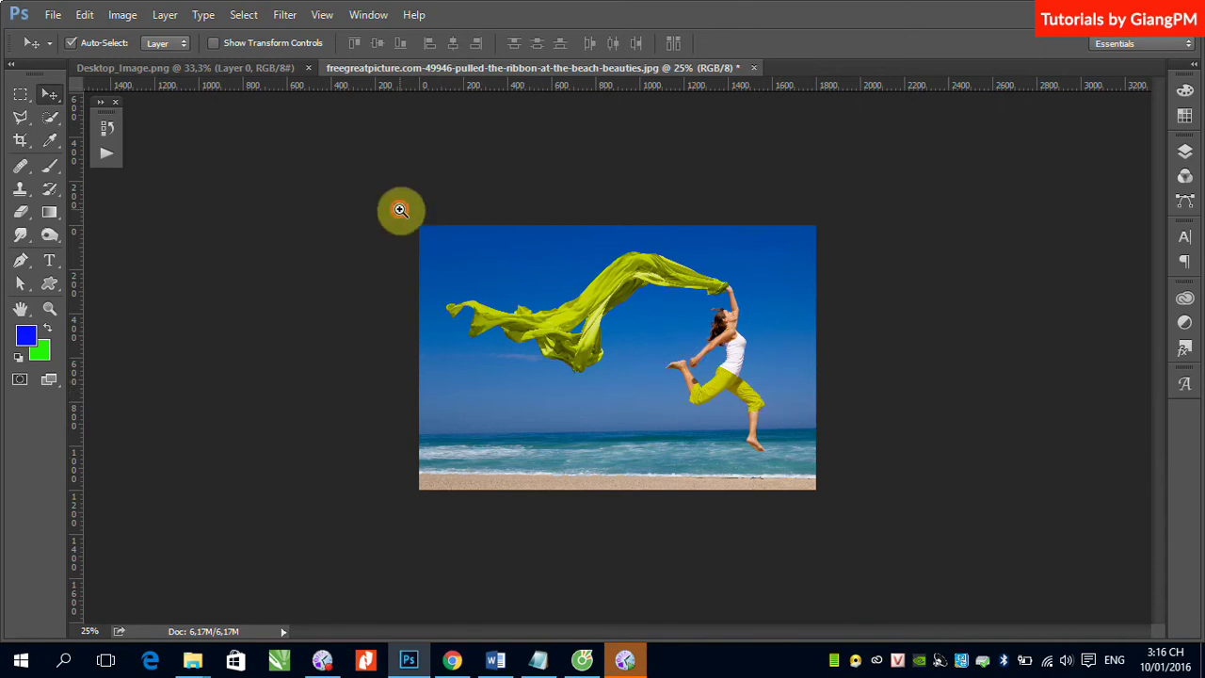
left_click_drag(400, 209, 942, 527)
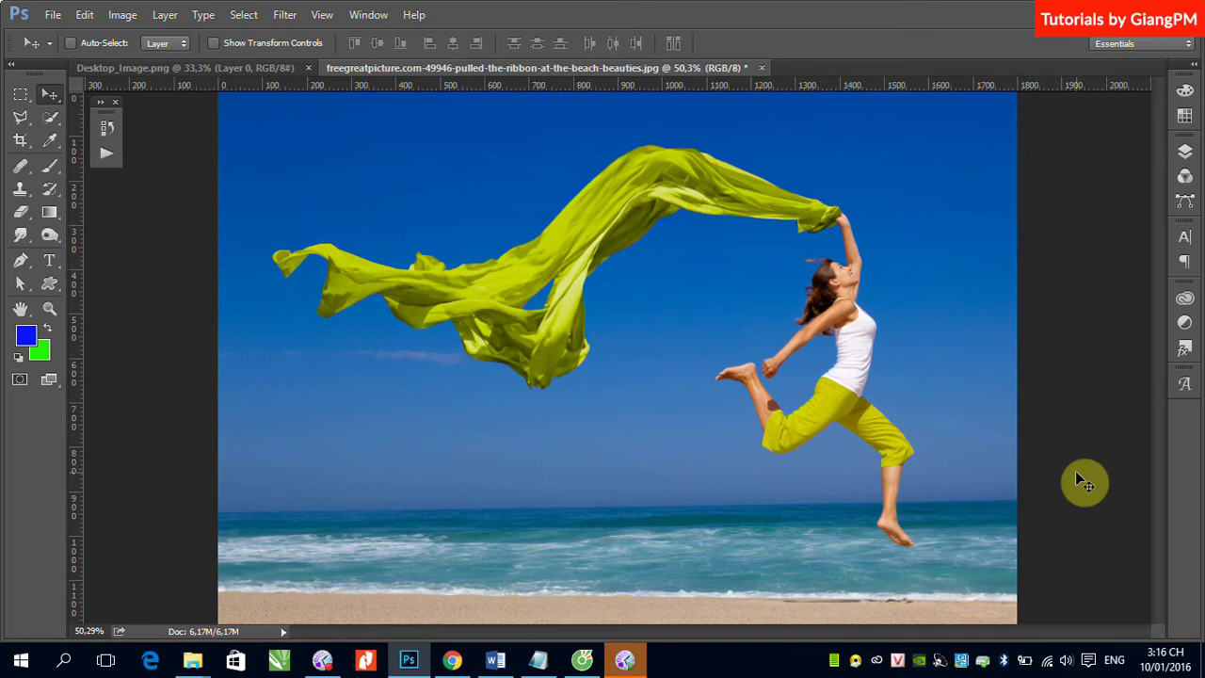
key("ctrl+minus")
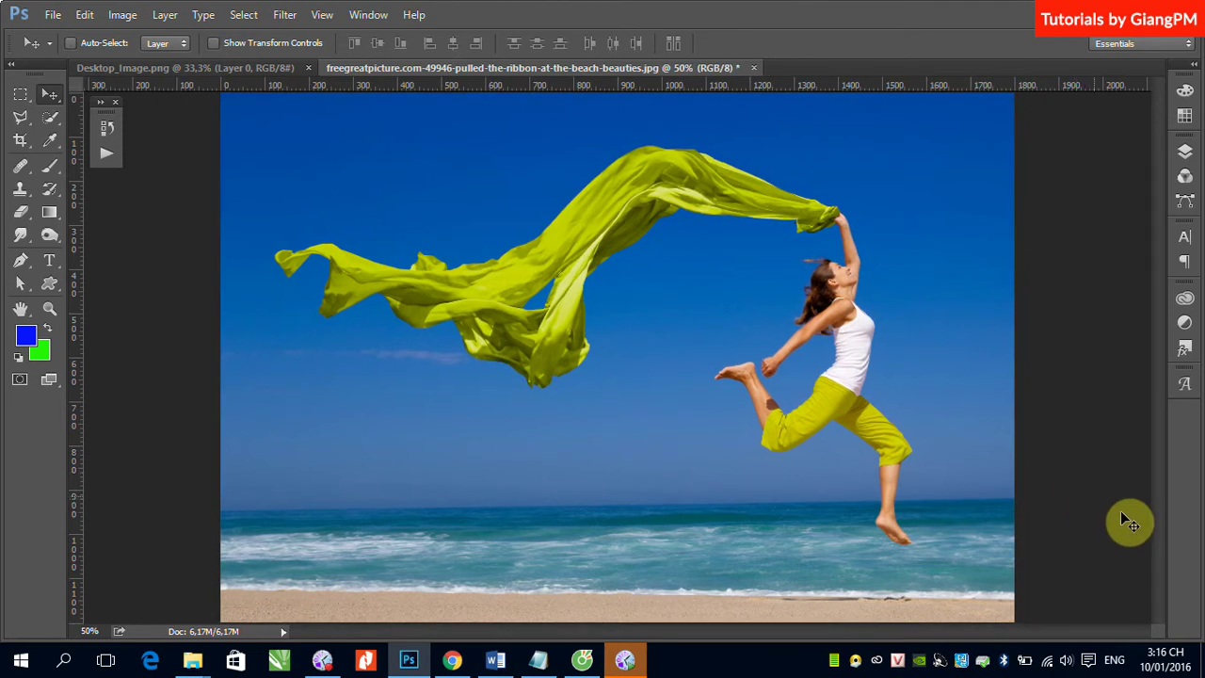
key("ctrl+minus")
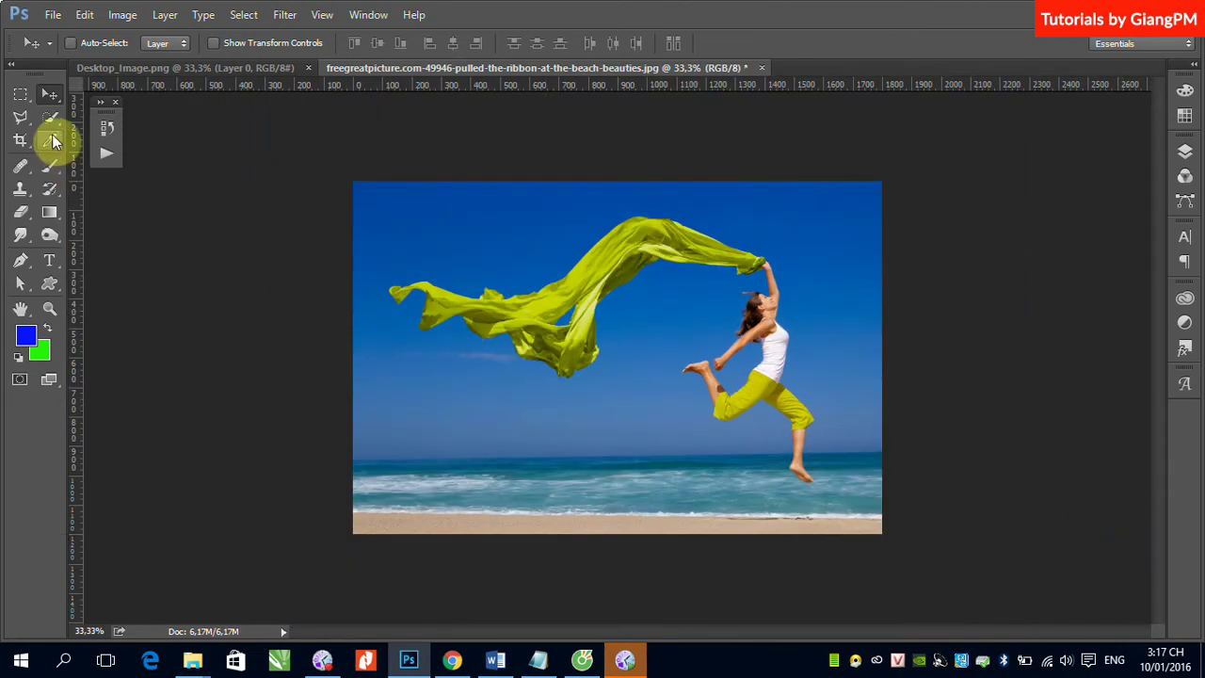
Level the horizon by measuring it with the Ruler Tool and straightening the layer about 1.1°
left_click(50, 139)
left_click(90, 172)
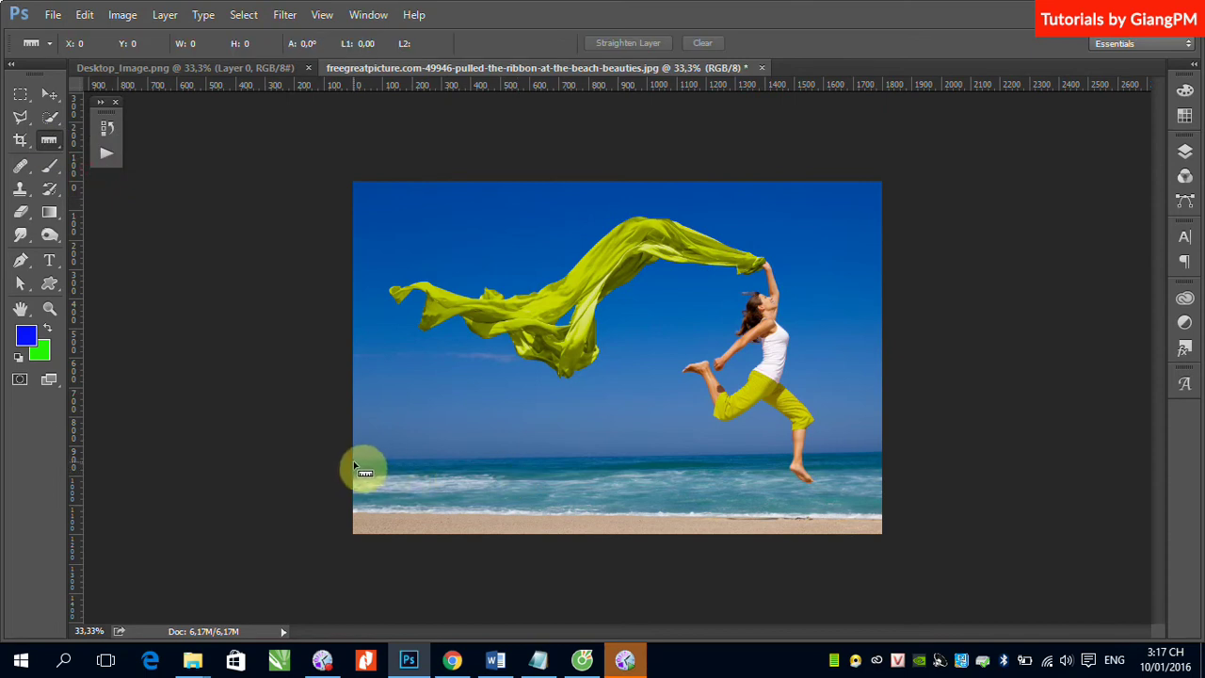
left_click_drag(354, 462, 883, 452)
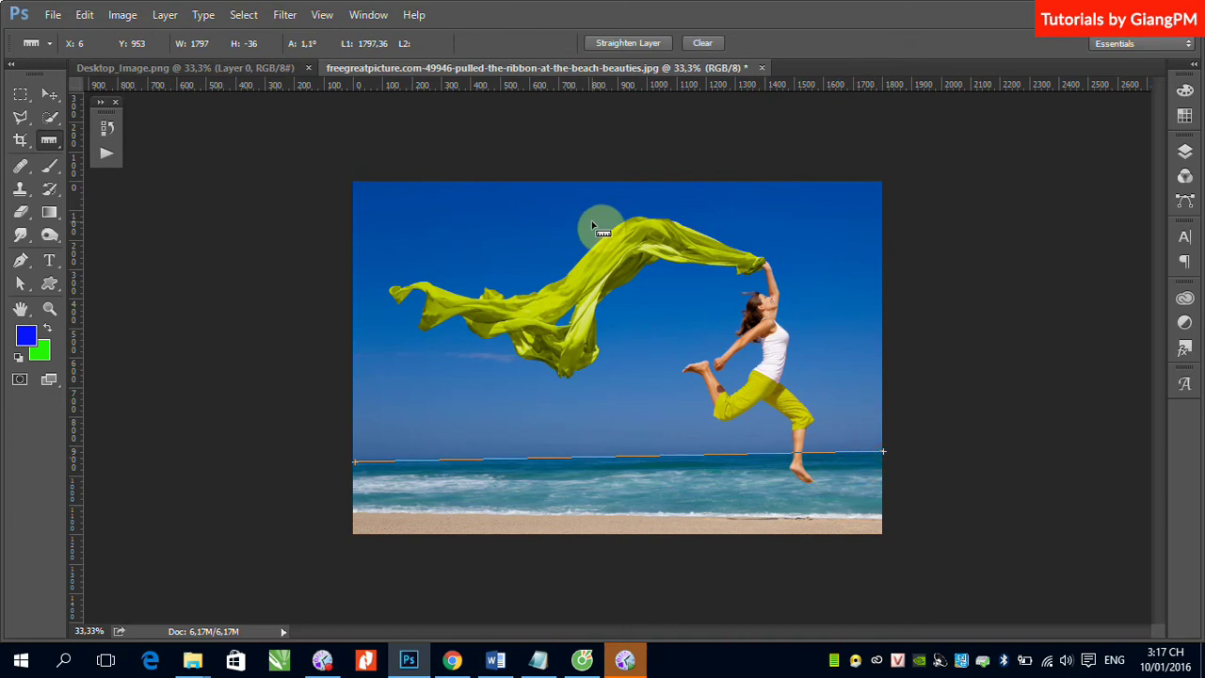
left_click(613, 42)
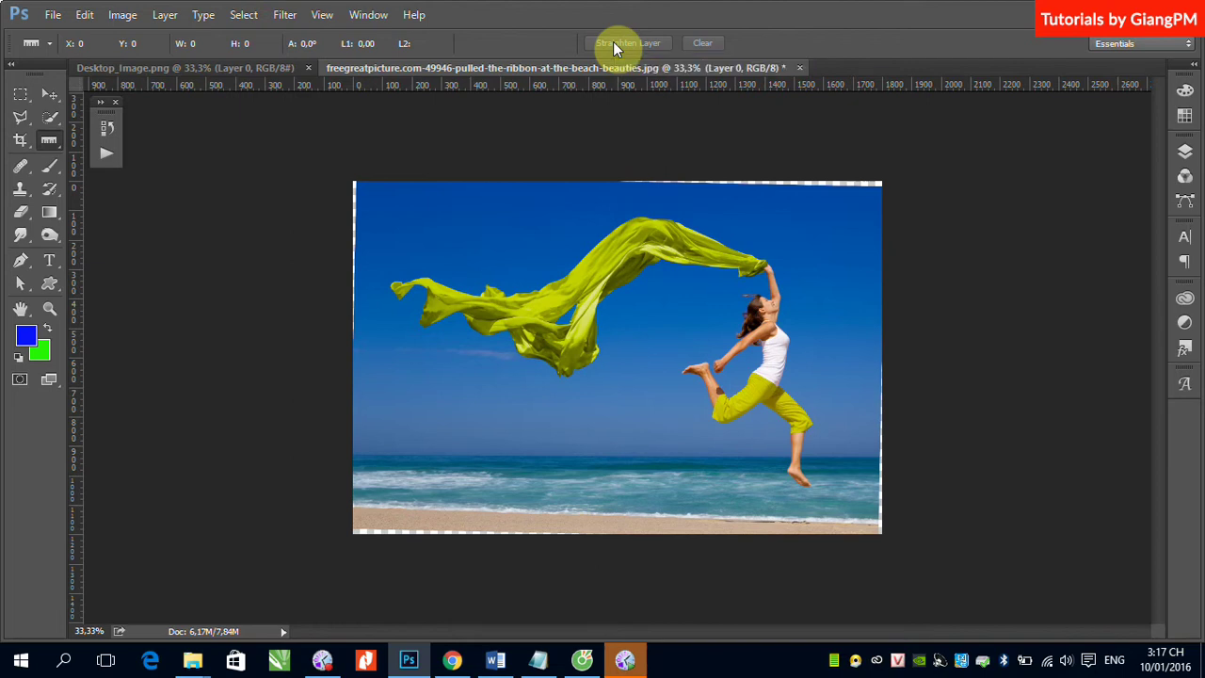
Select the transparent gaps along the left, top, right and bottom edges
left_click(29, 97)
left_click_drag(351, 179, 364, 379)
left_click_drag(608, 166, 973, 205)
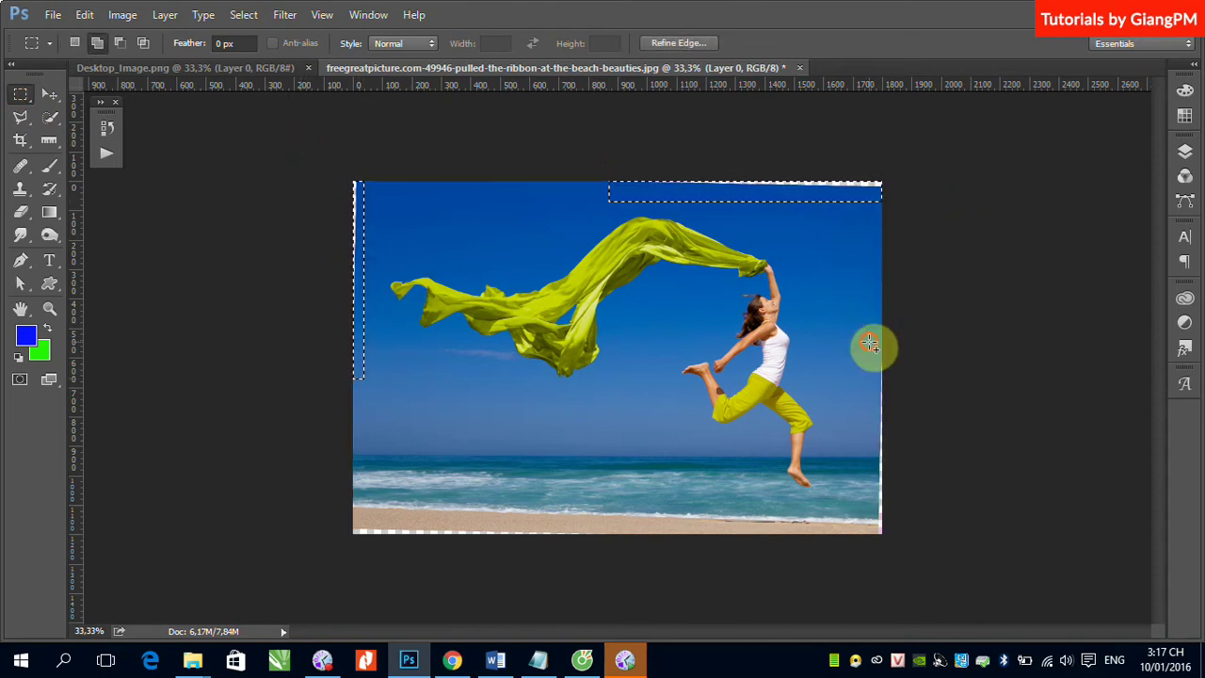
left_click_drag(869, 345, 922, 631)
left_click_drag(325, 527, 646, 591)
Fill the selected gaps with Content-Aware fill, then deselect
left_click(85, 14)
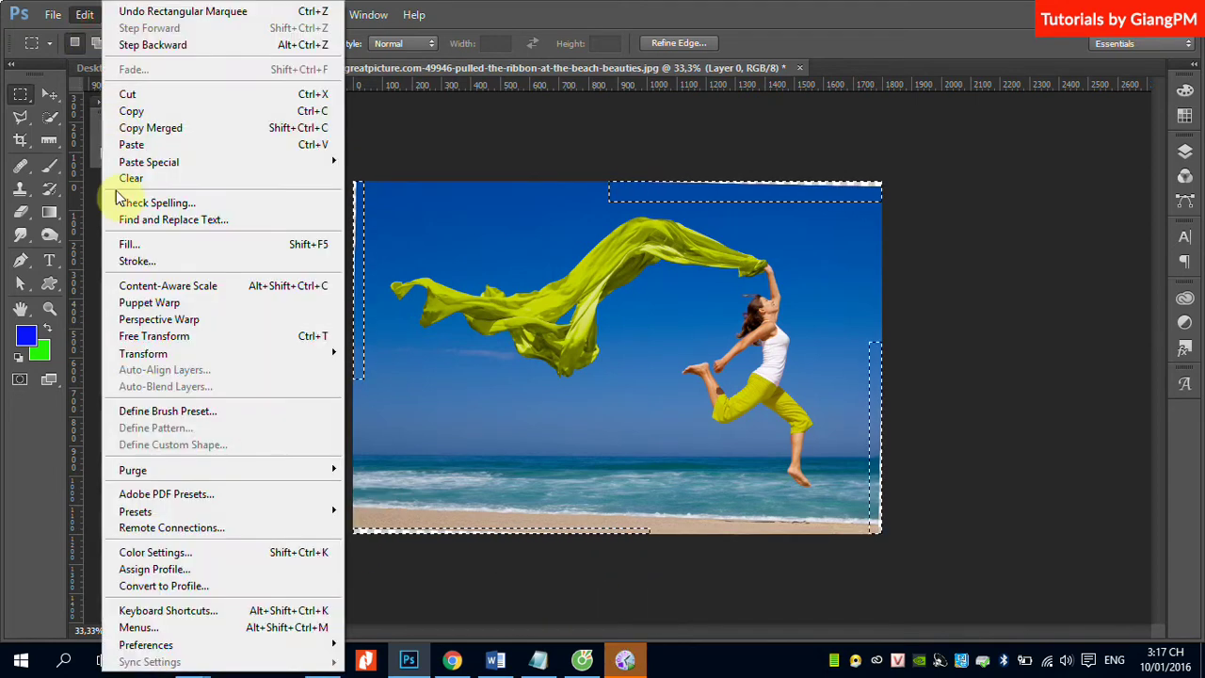
left_click(132, 247)
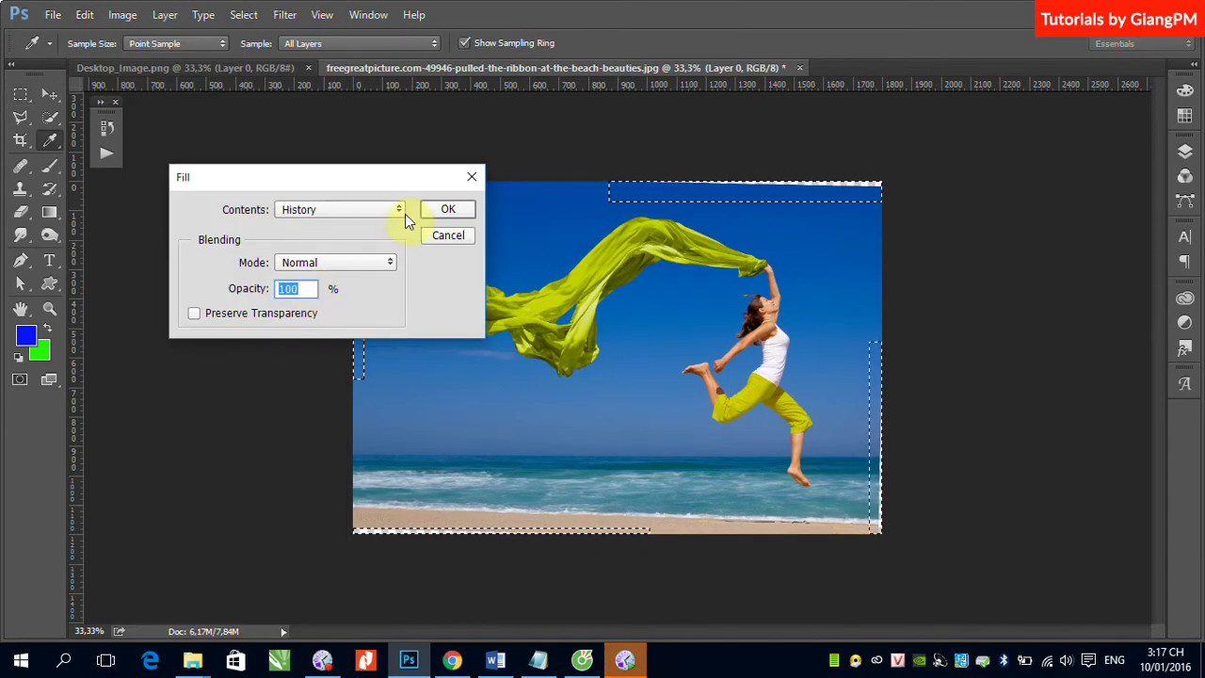
left_click(405, 214)
left_click(335, 276)
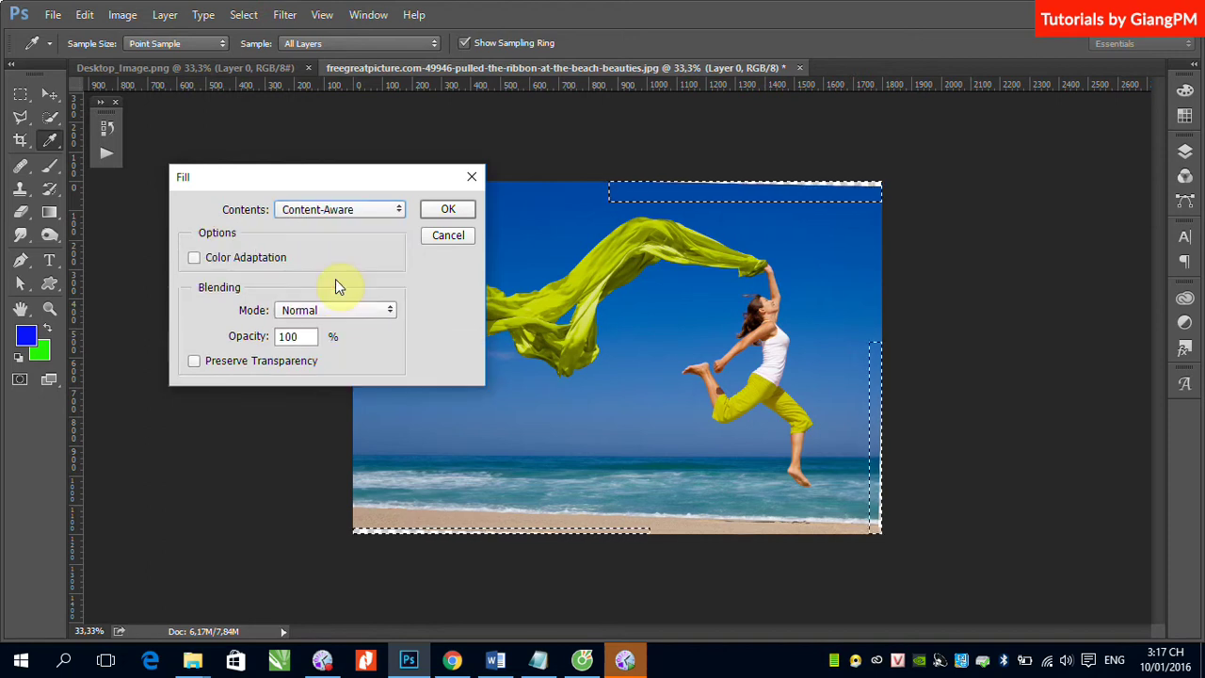
left_click(448, 209)
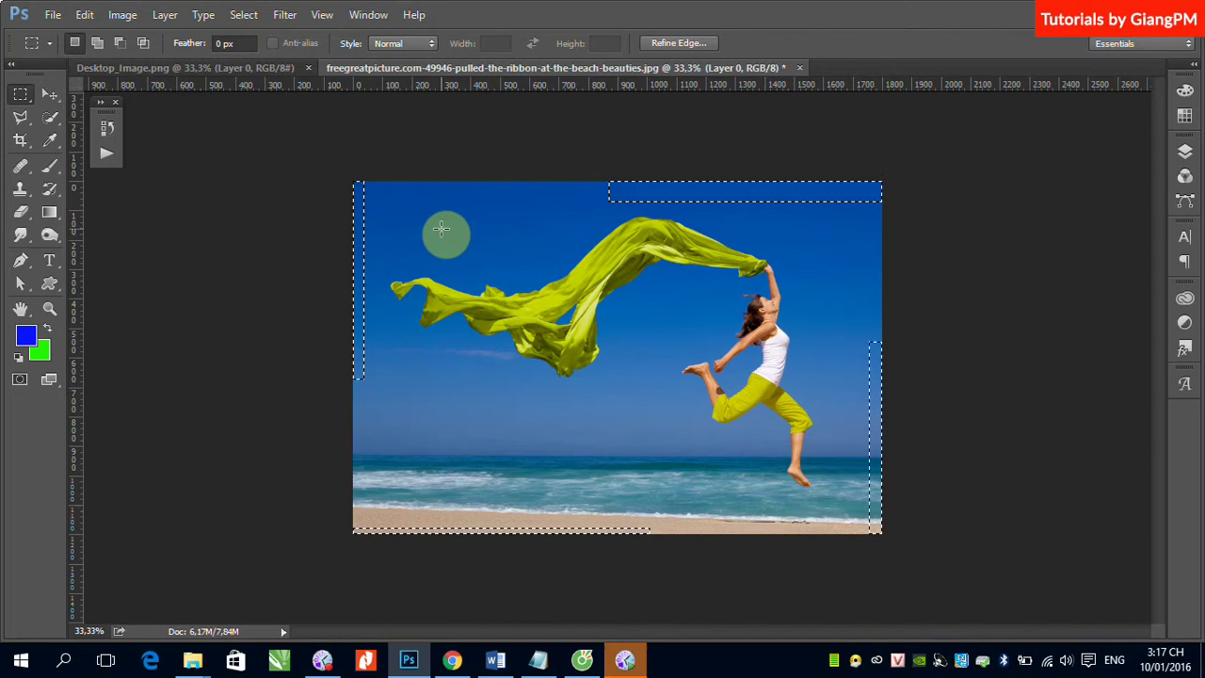
left_click(179, 179)
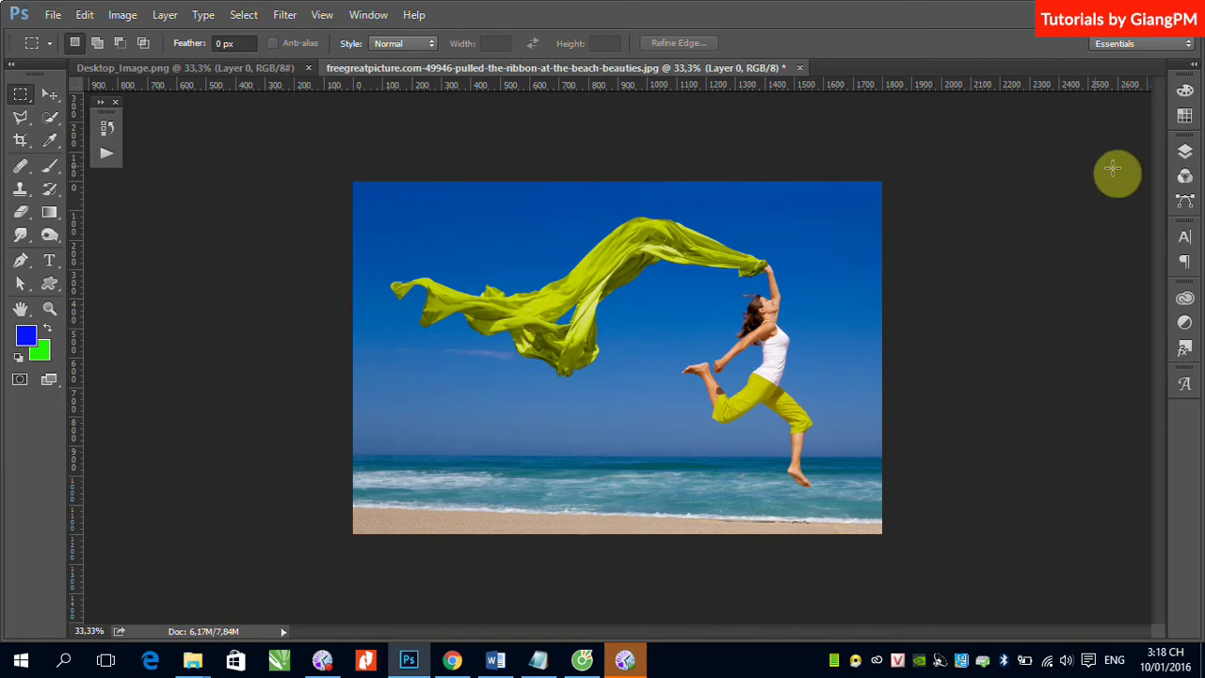
Show the Layers panel and unlock the beach photo's Background into Layer 0
left_click(1185, 152)
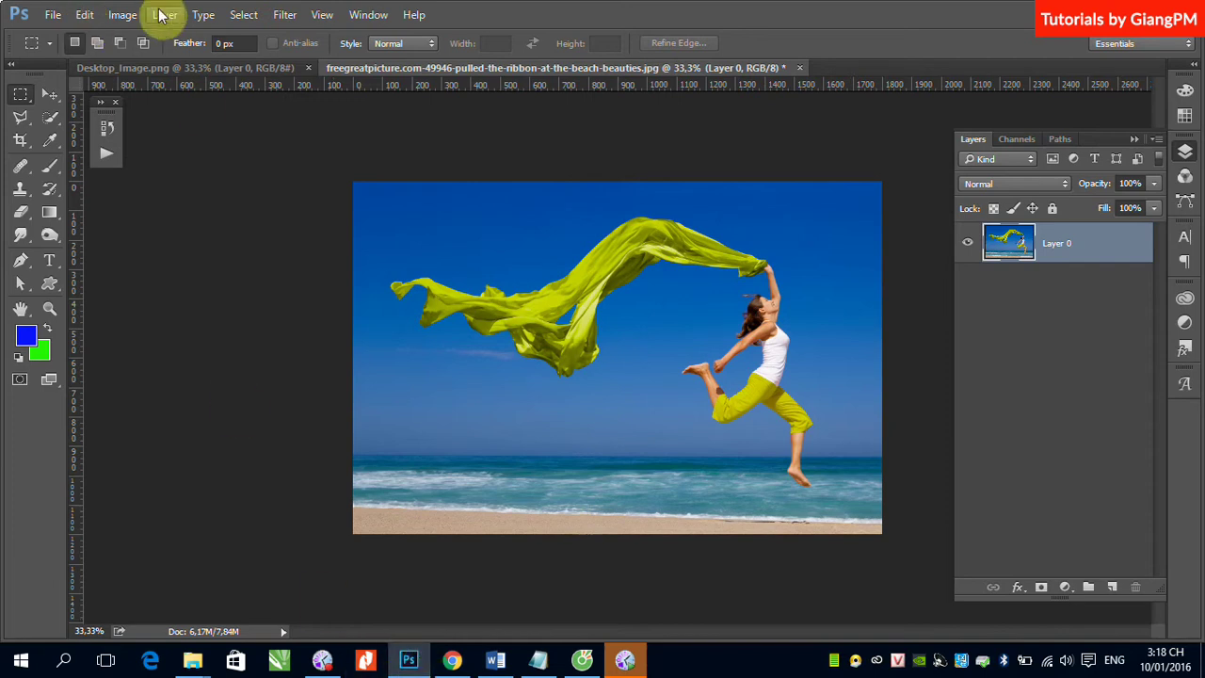
left_click(83, 16)
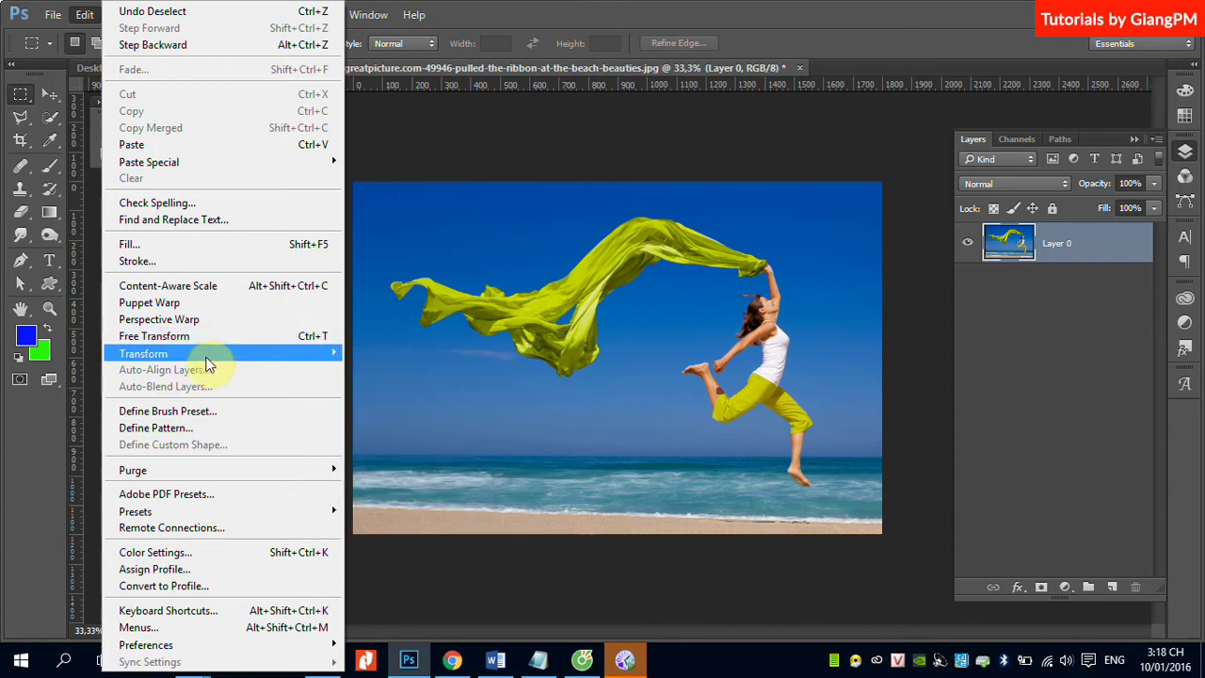
mouse_move(143, 353)
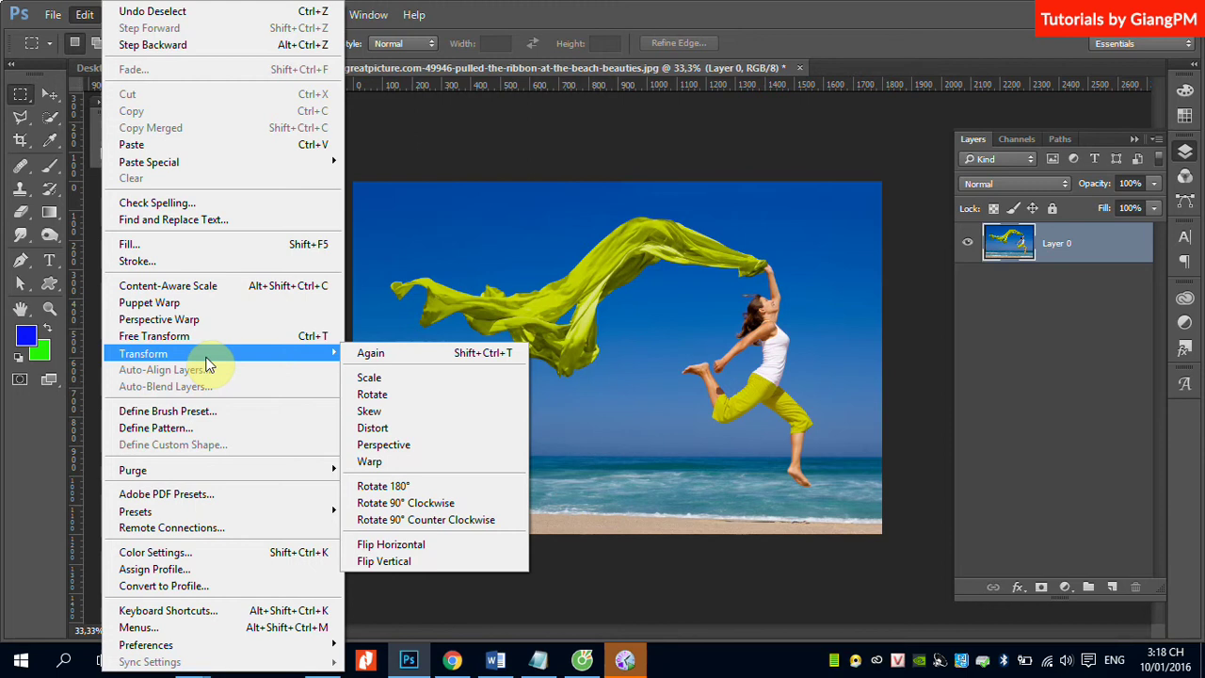
left_click(646, 162)
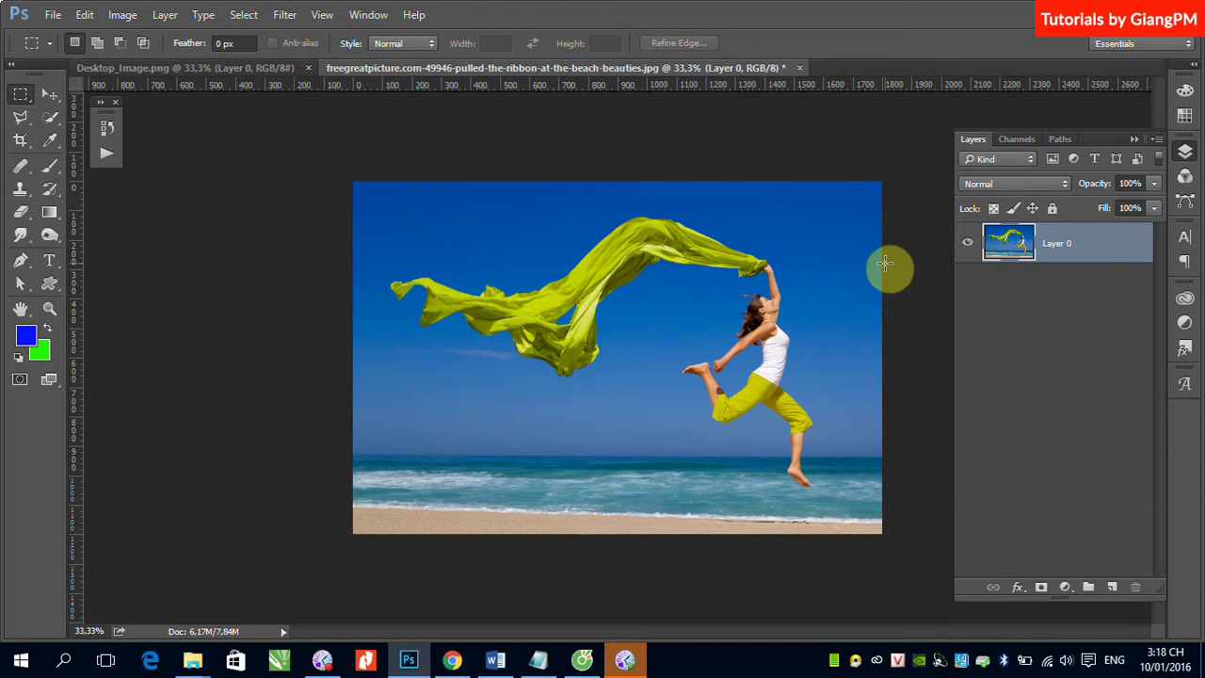
Widen the canvas from 1800 to 3600 px, anchored right so space is added on the left
left_click(123, 16)
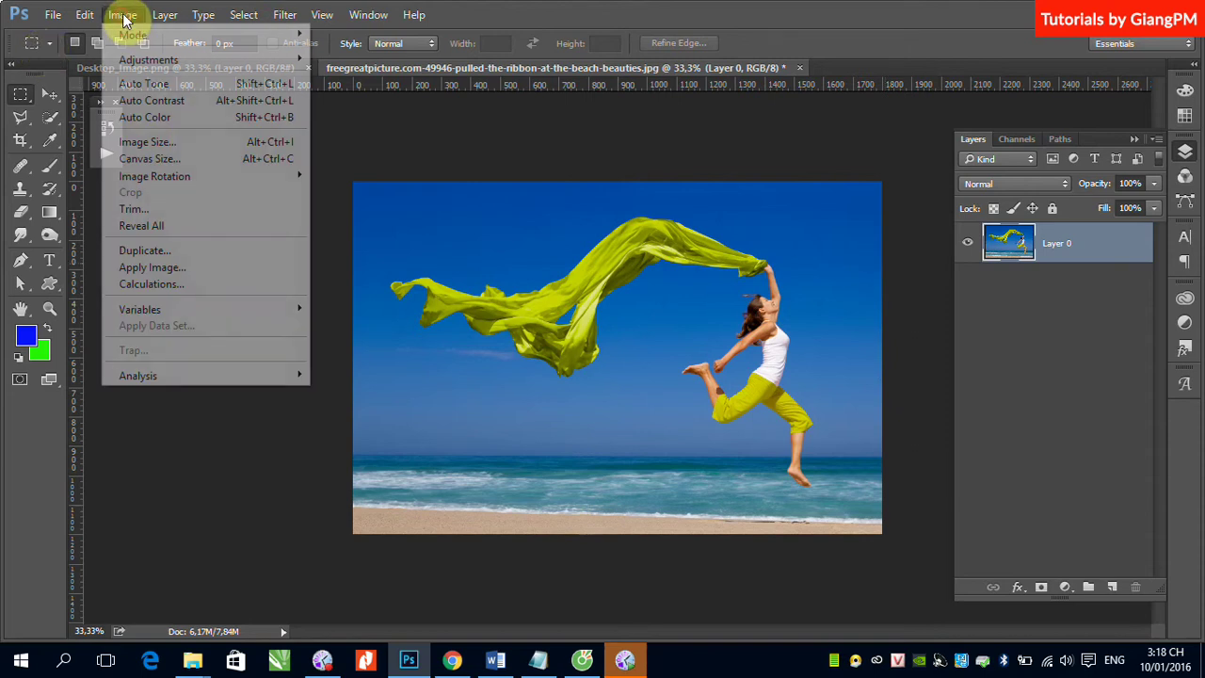
left_click(179, 164)
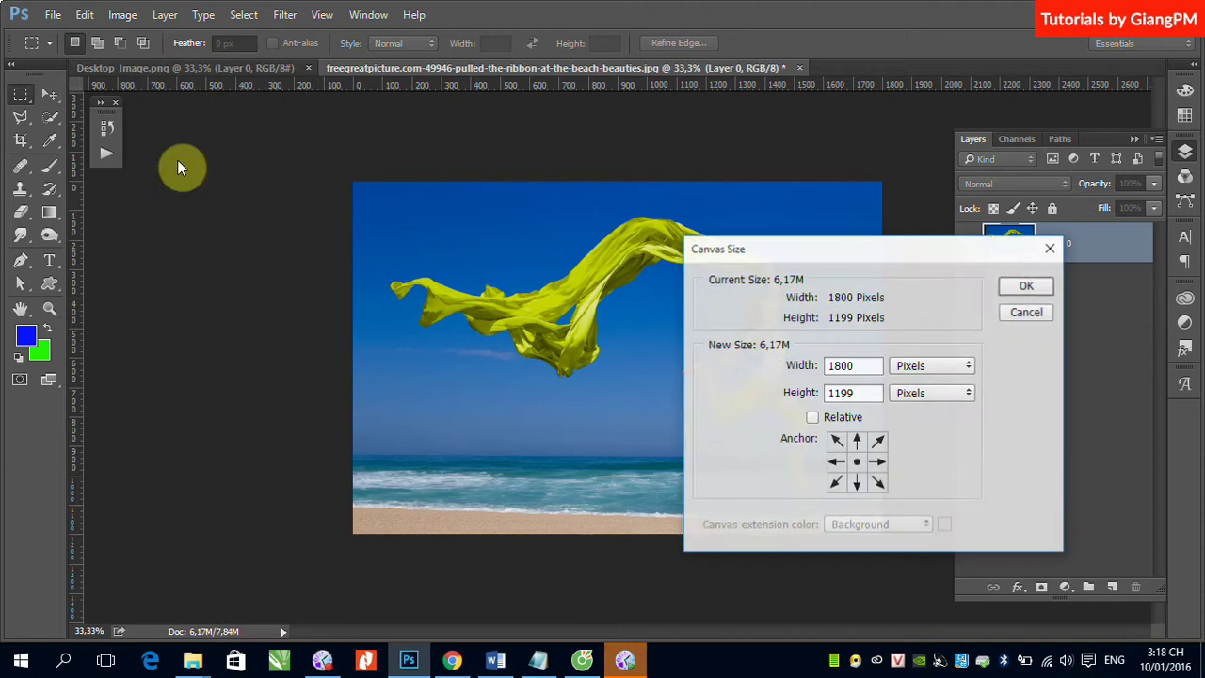
left_click_drag(923, 262, 1064, 209)
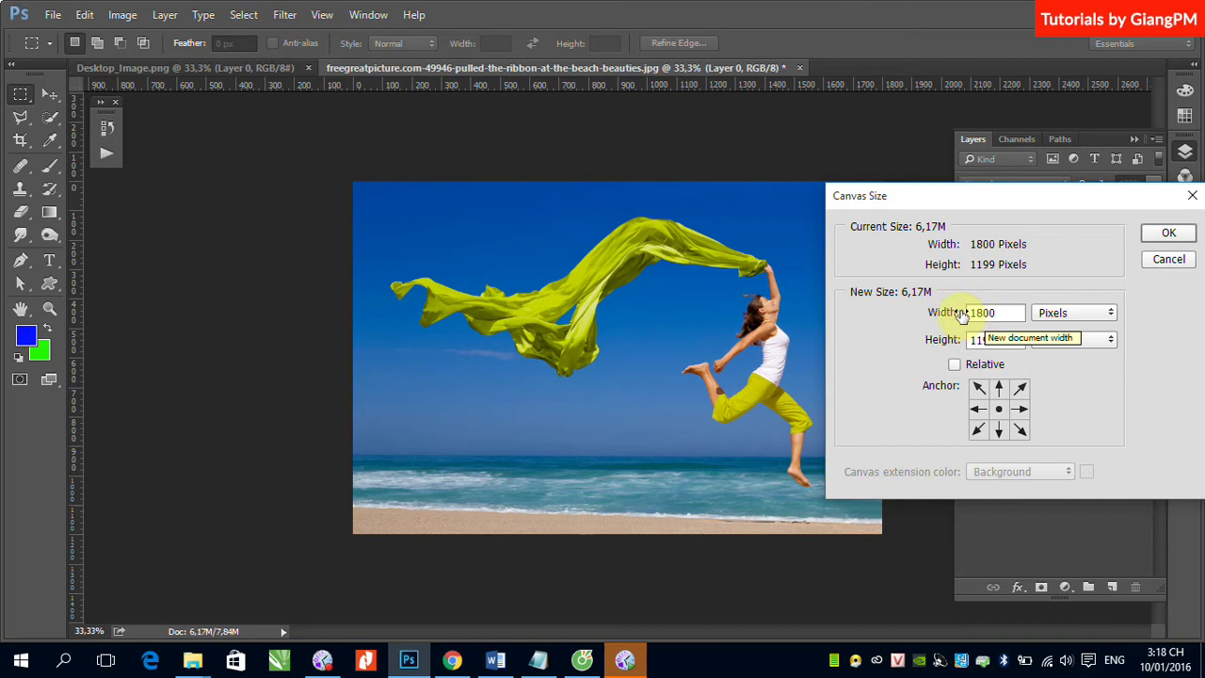
double_click(1002, 313)
type("3")
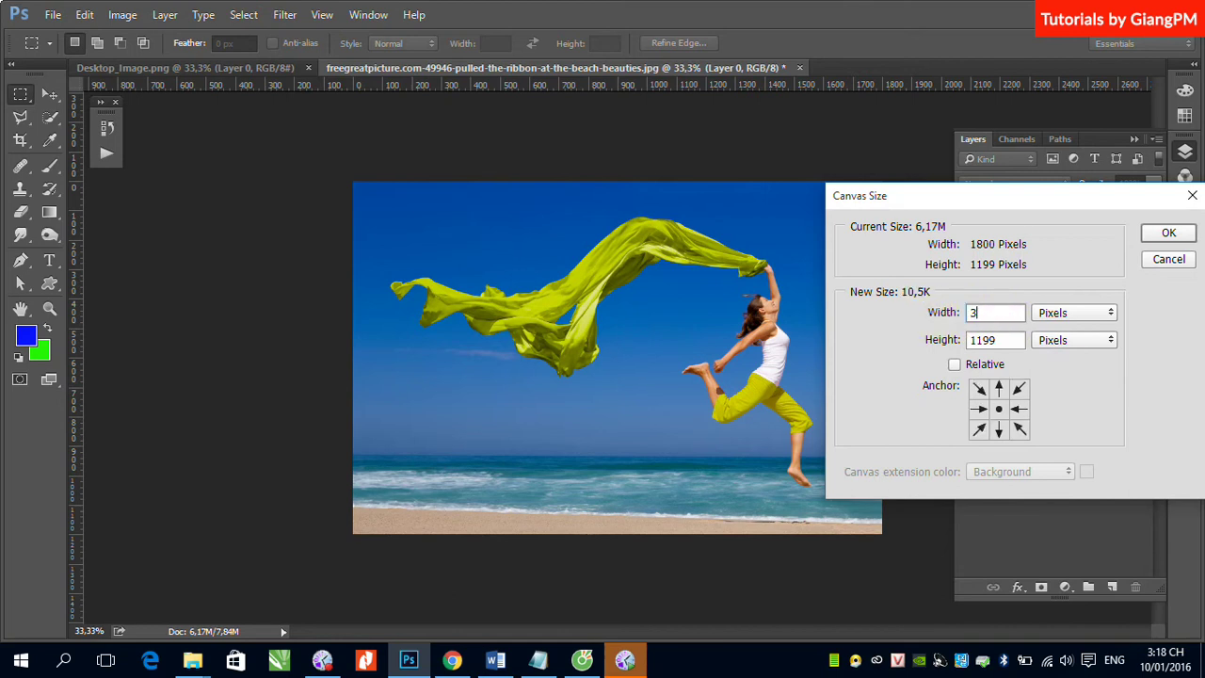
type("600")
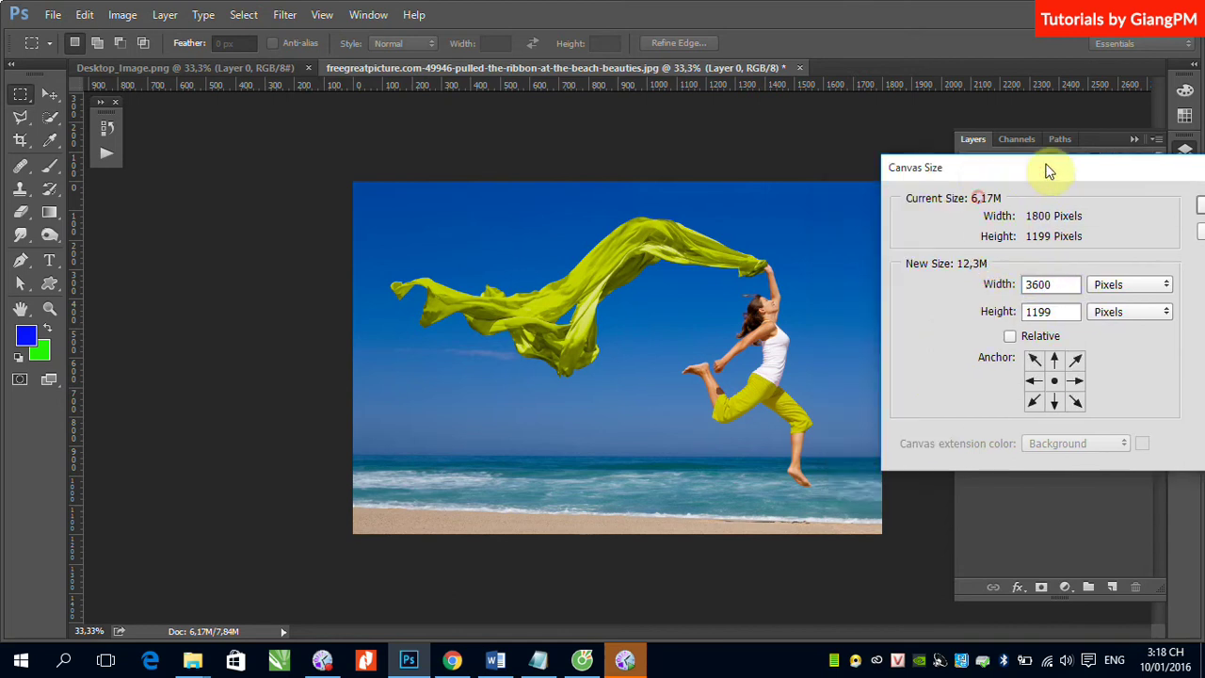
left_click_drag(980, 220, 1039, 142)
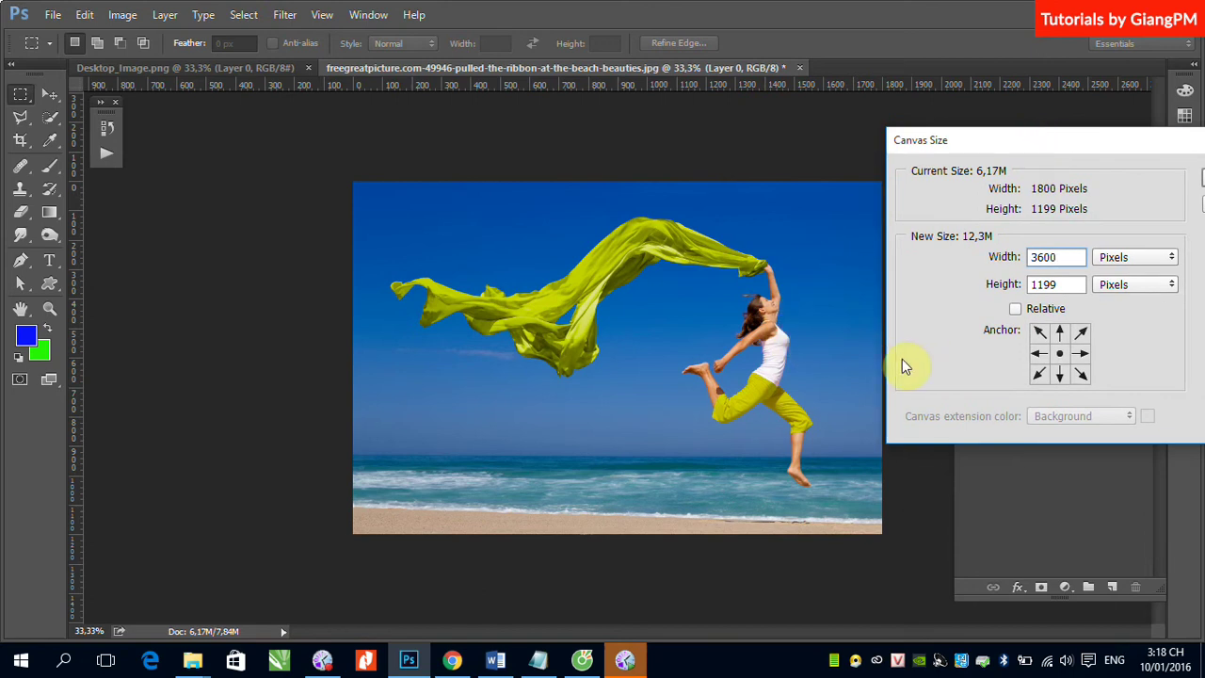
left_click(1082, 355)
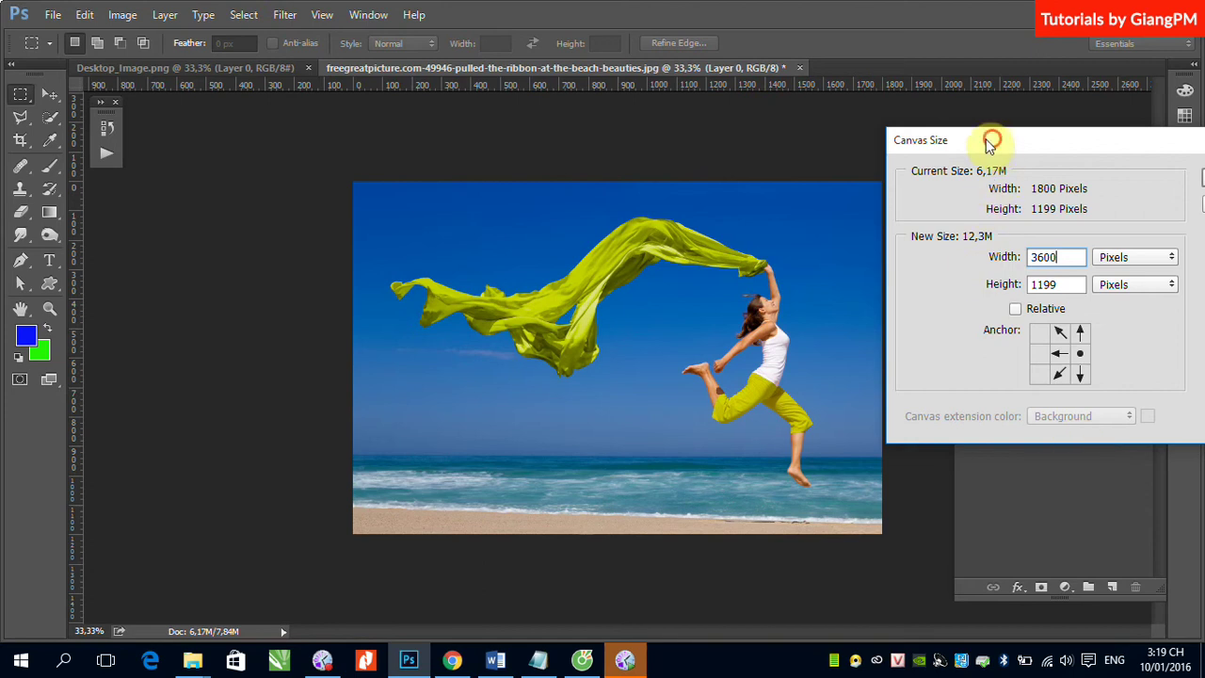
left_click_drag(992, 142, 780, 142)
key("Return")
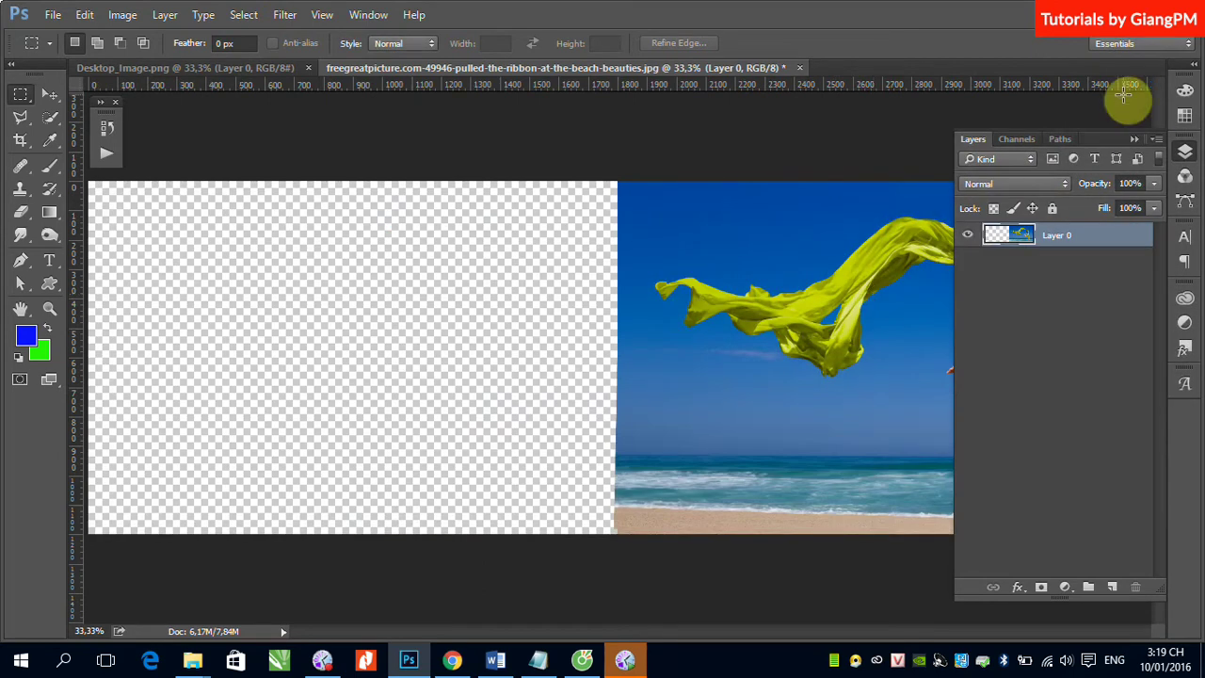
Collapse the Layers panel and zoom out to fit the 3600 px canvas
left_click(1136, 141)
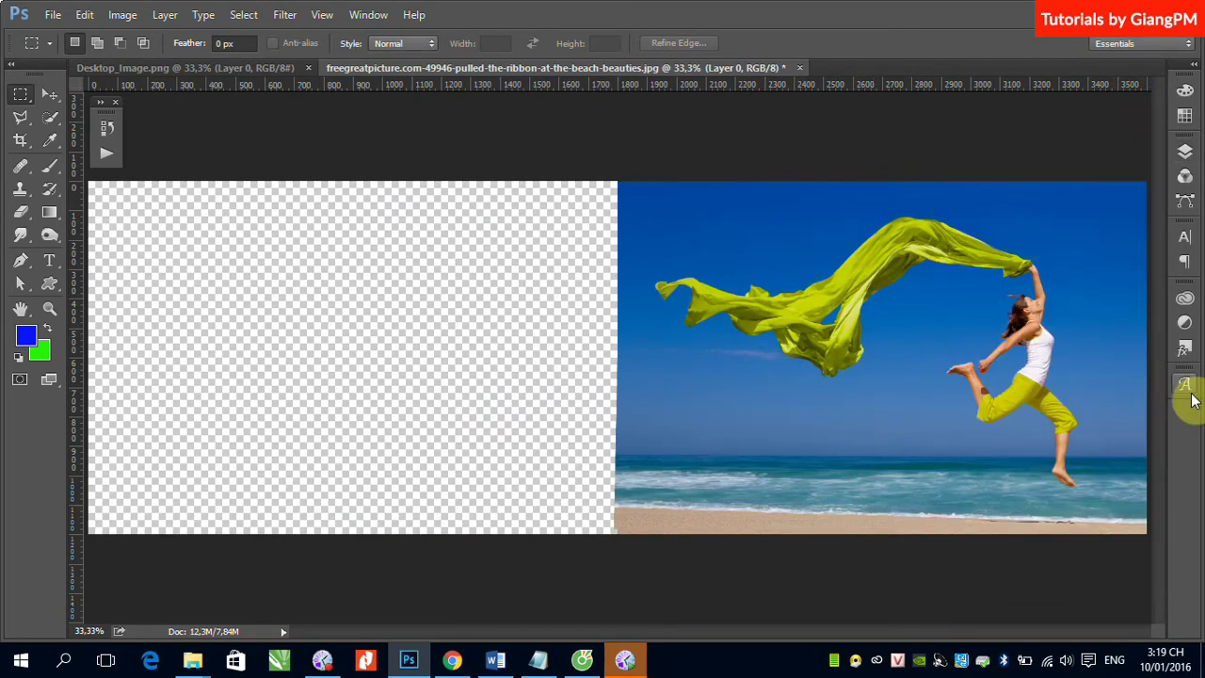
key("ctrl+minus")
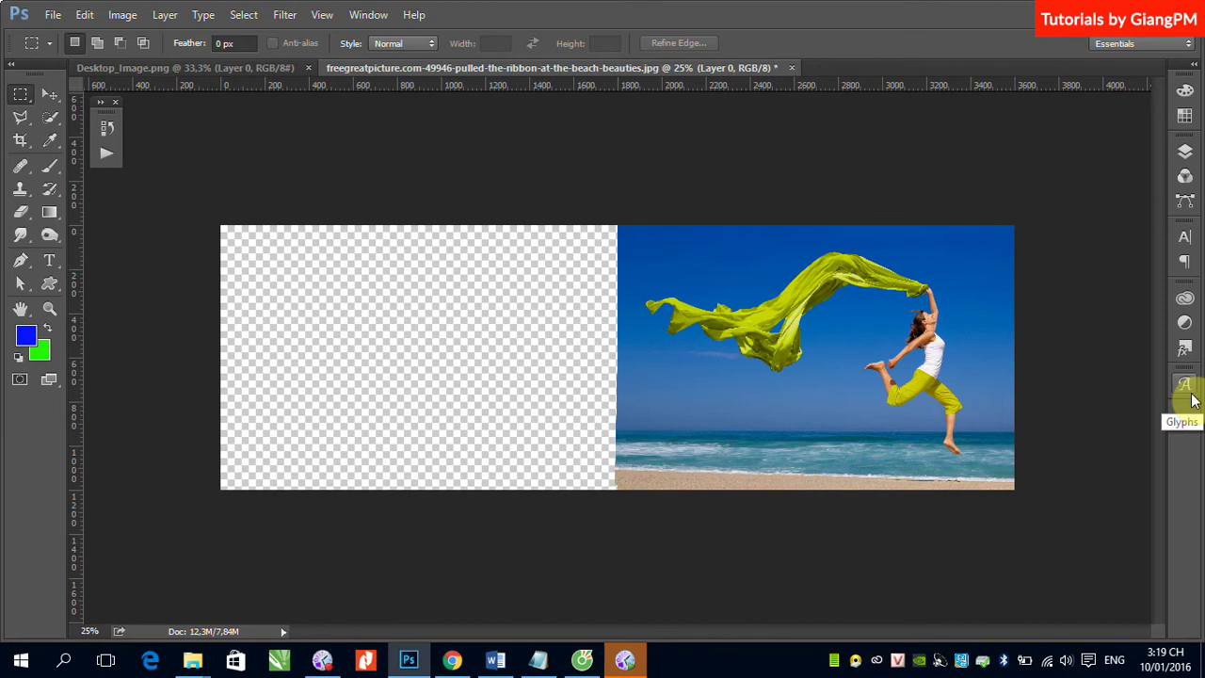
left_click(1192, 401)
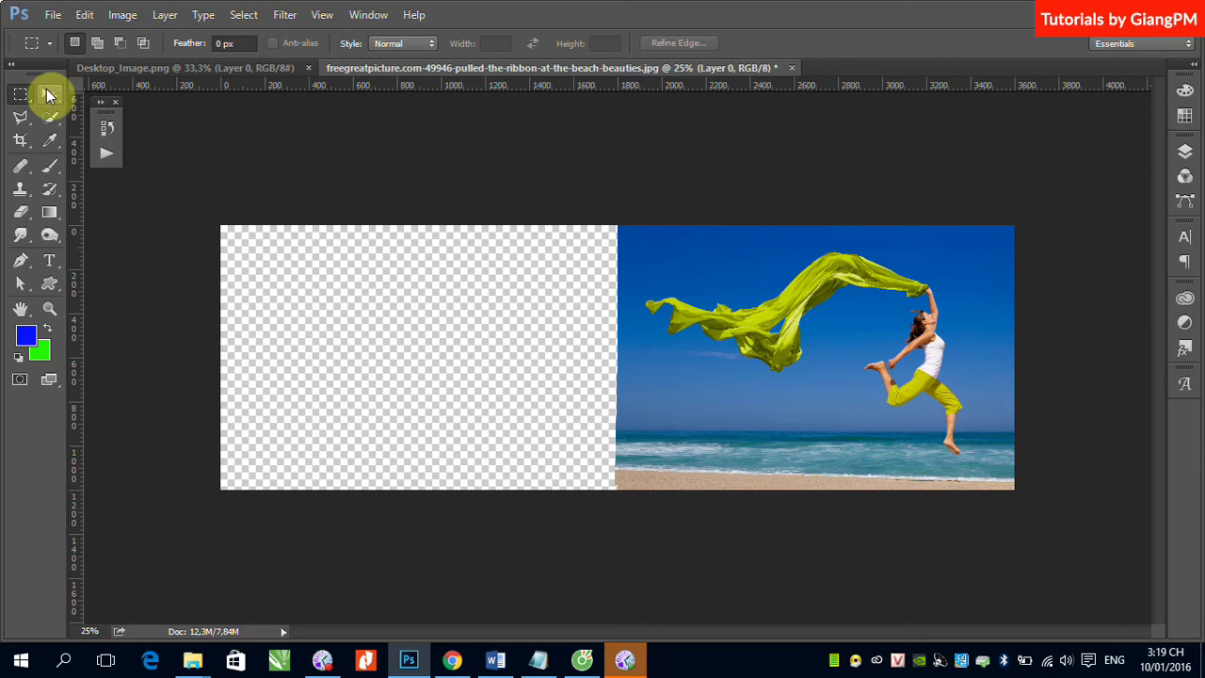
Free Transform the photo layer, stretching it left across the empty space
left_click(47, 94)
left_click(84, 14)
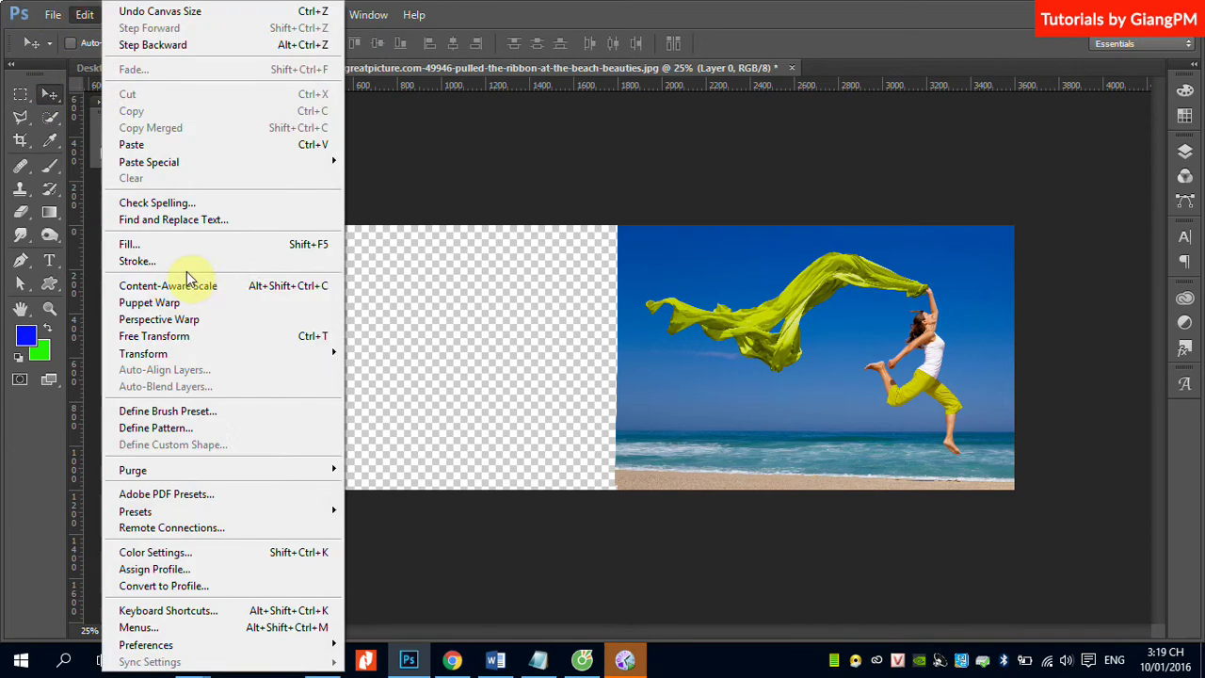
left_click(165, 336)
left_click_drag(618, 358, 211, 358)
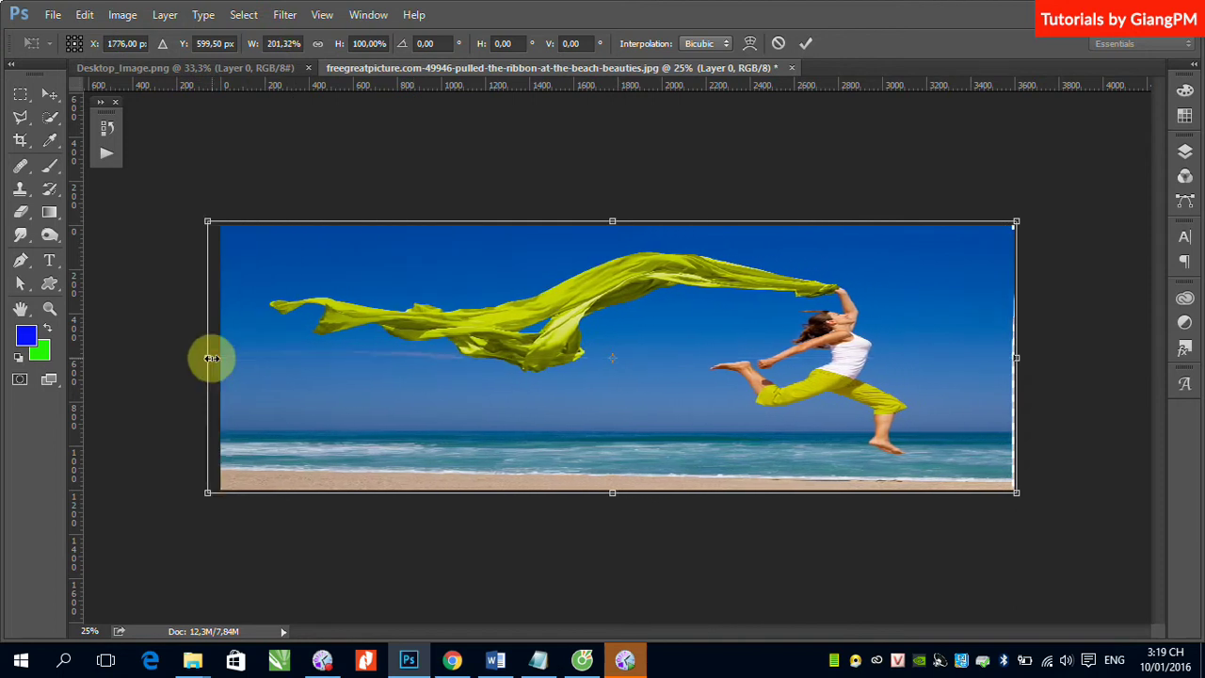
key("Return")
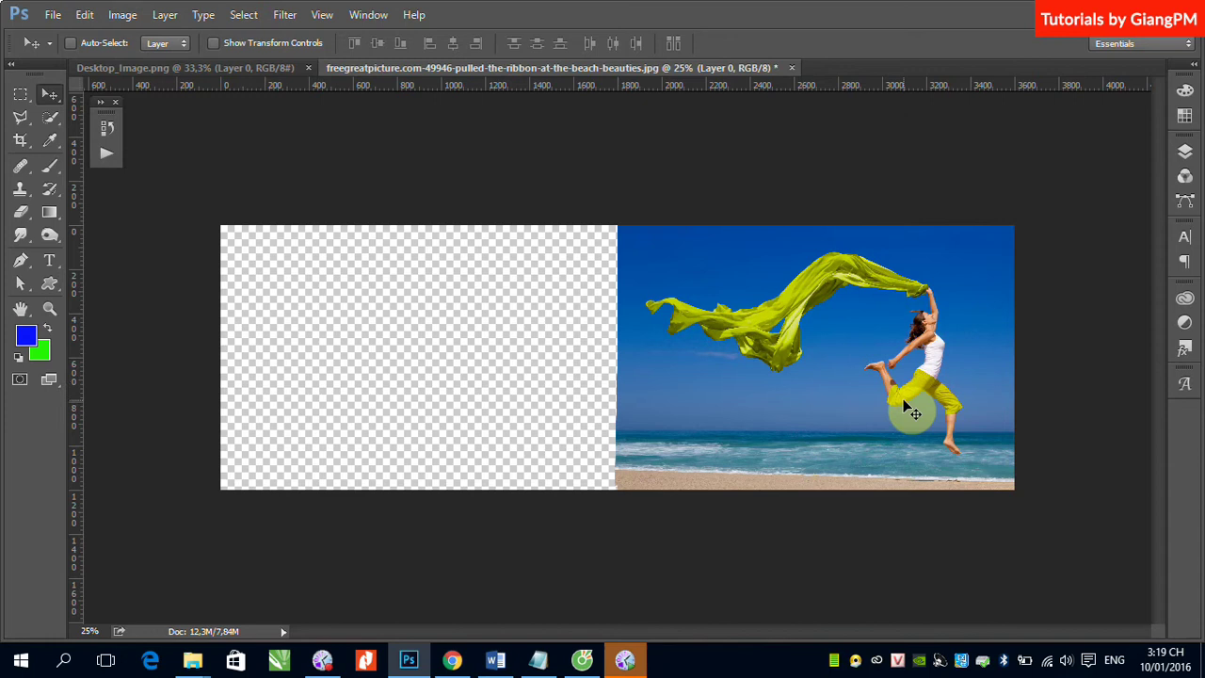
left_click(23, 119)
Lasso around the leaping woman, save it as channel 'nguoi', and deselect
left_click(67, 114)
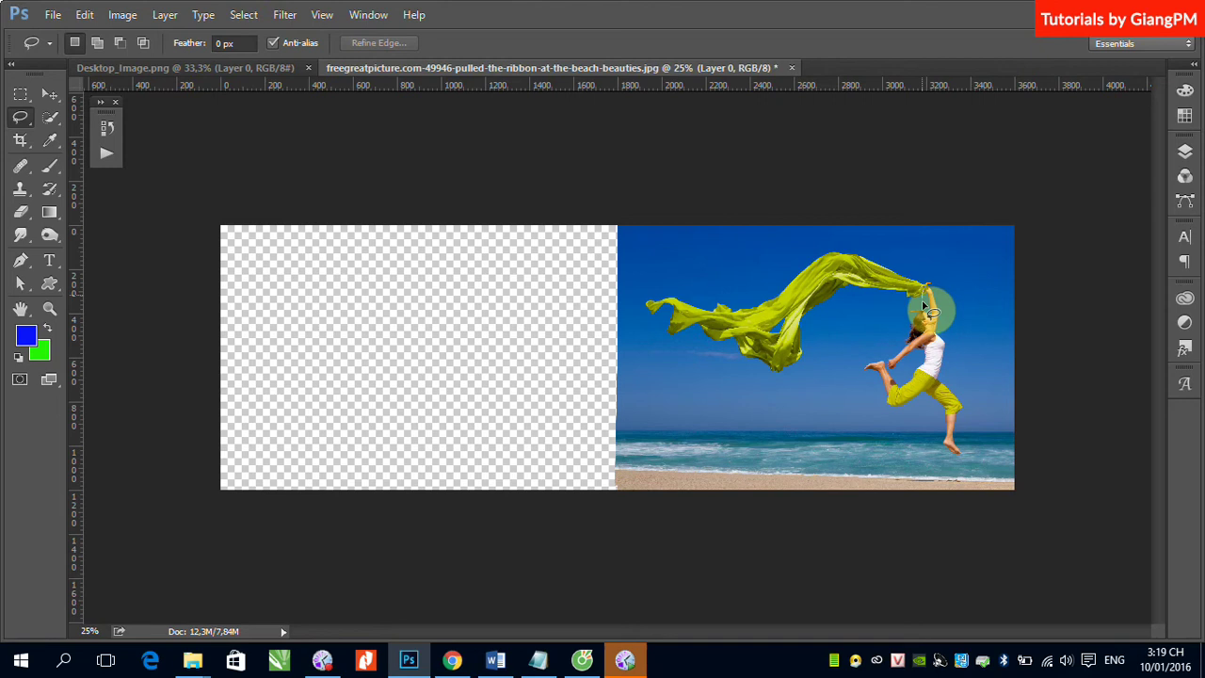
mouse_move(911, 313)
left_mouse_down()
mouse_move(873, 394)
mouse_move(968, 469)
mouse_move(951, 322)
left_mouse_up()
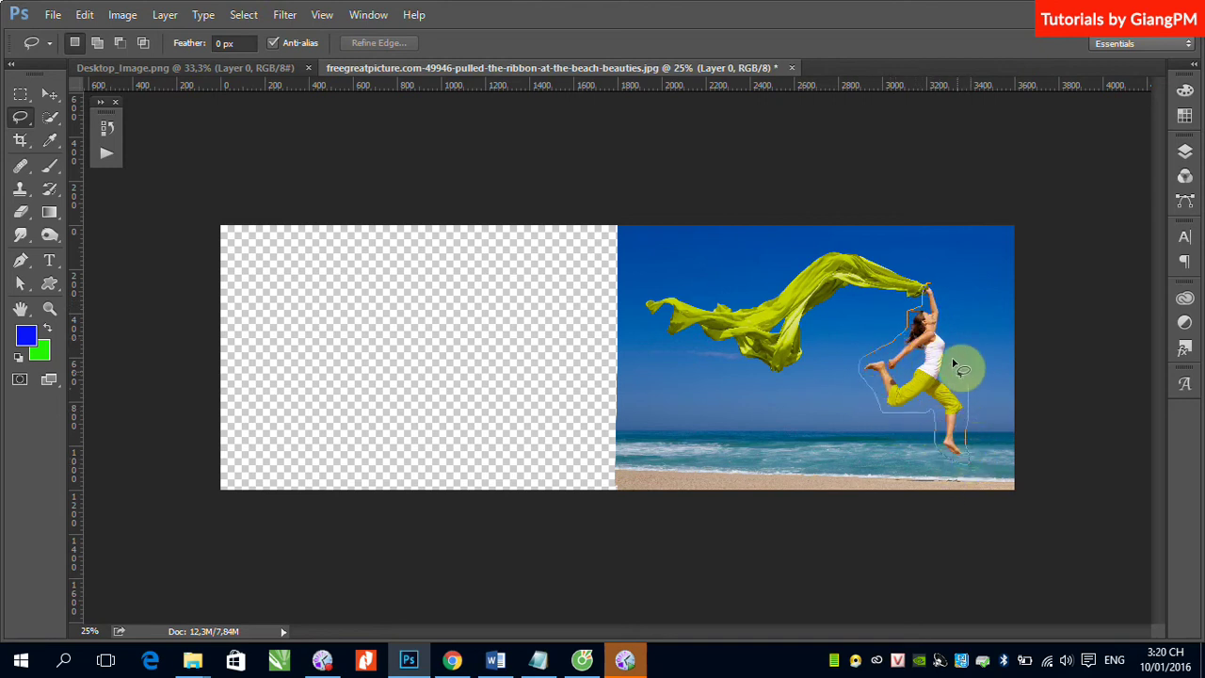
left_click_drag(951, 323, 930, 287)
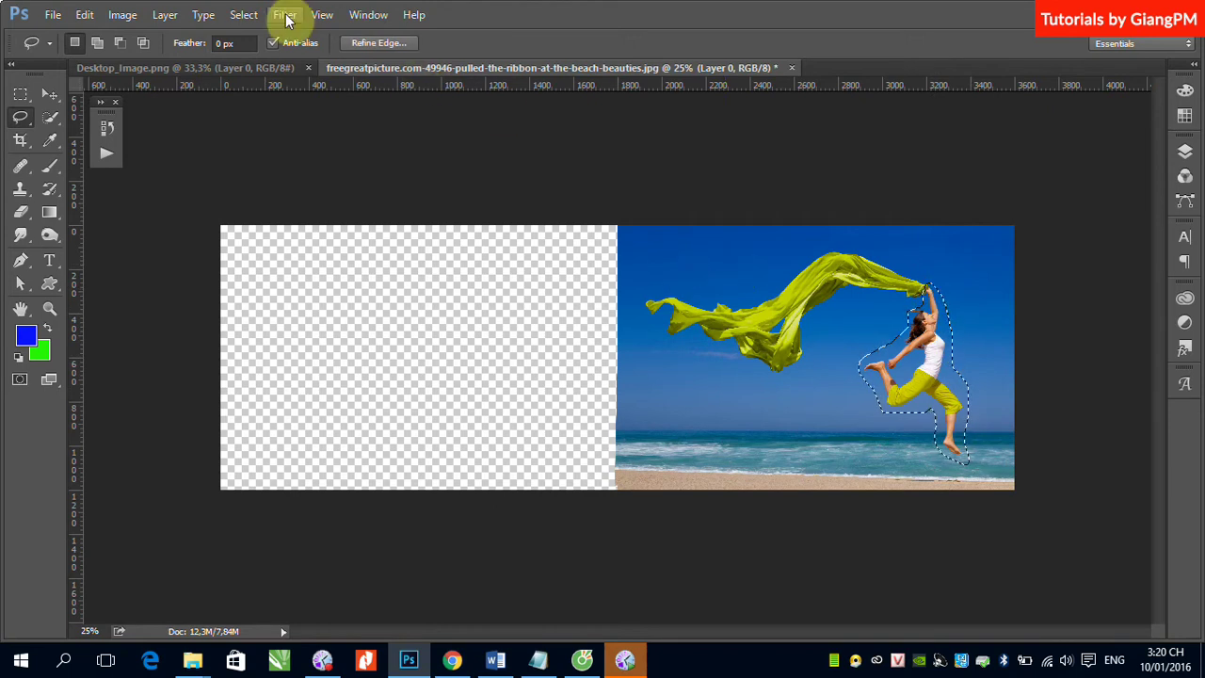
left_click(243, 17)
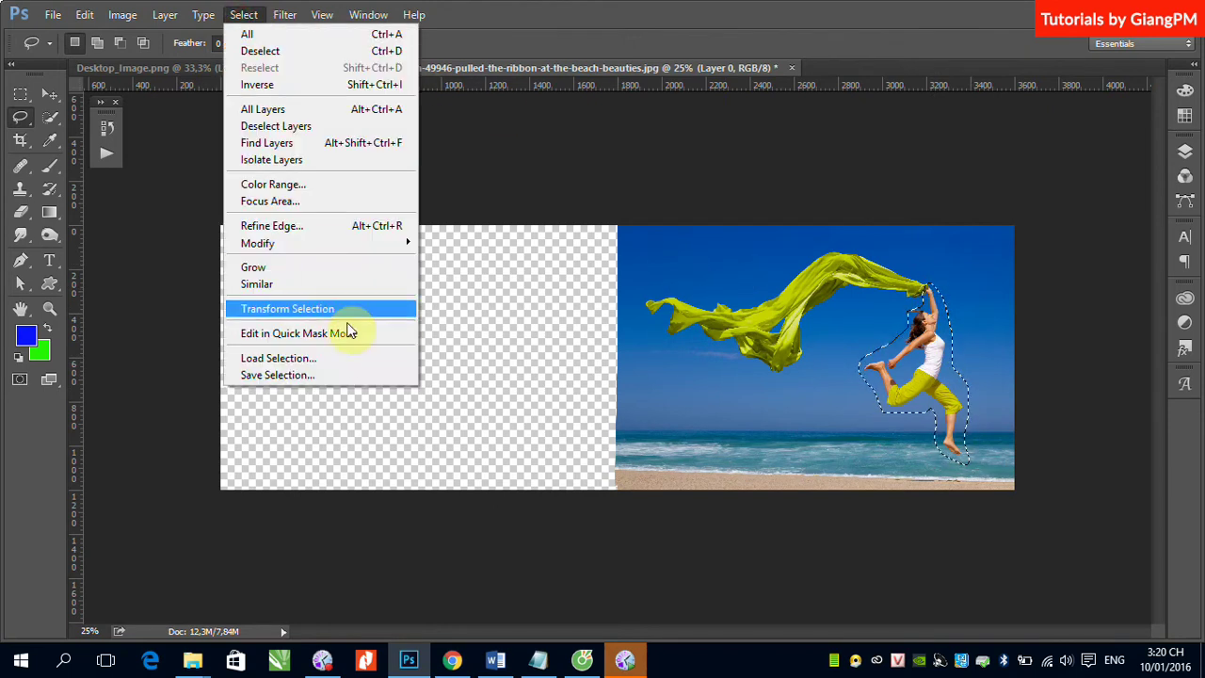
left_click(301, 375)
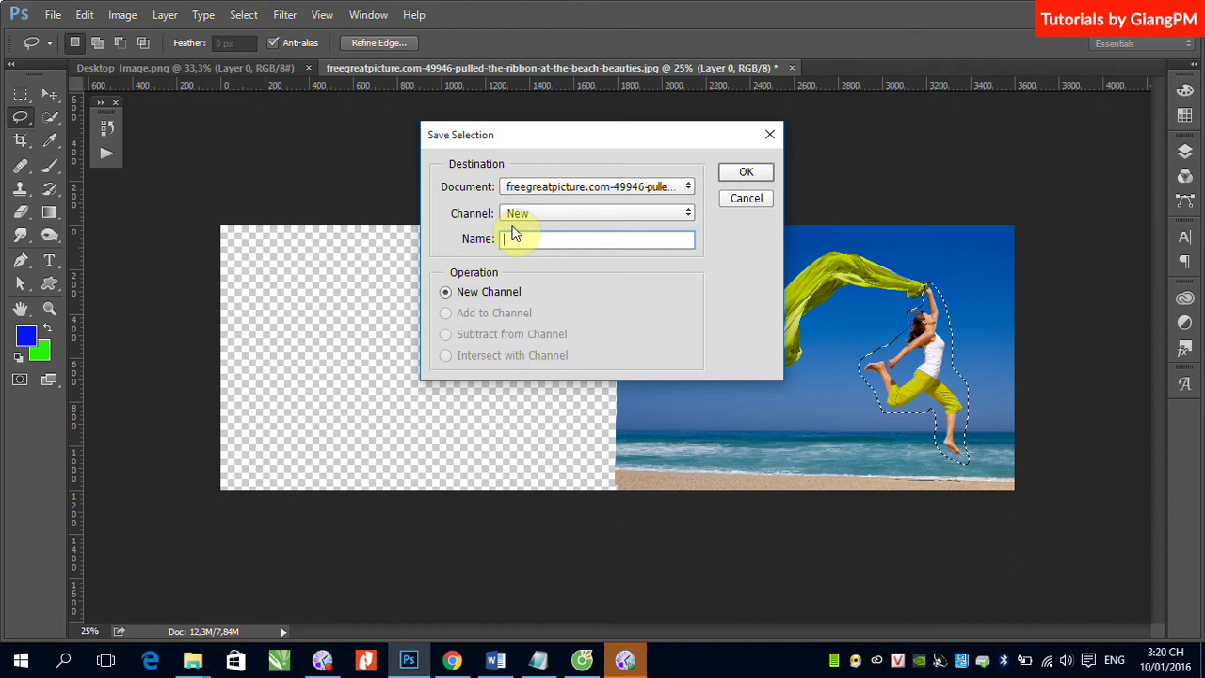
type("nguoi")
left_click(746, 173)
key("ctrl+d")
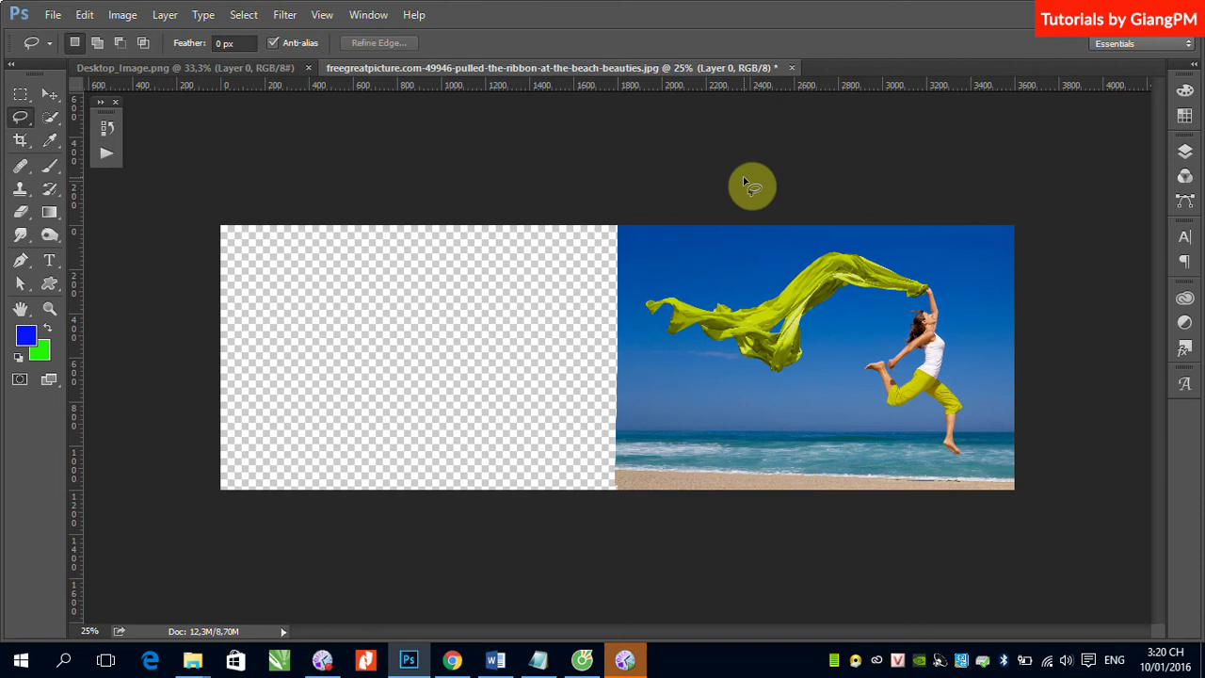
Content-Aware Scale the photo left to the canvas edges, protecting the 'nguoi' channel
left_click(84, 15)
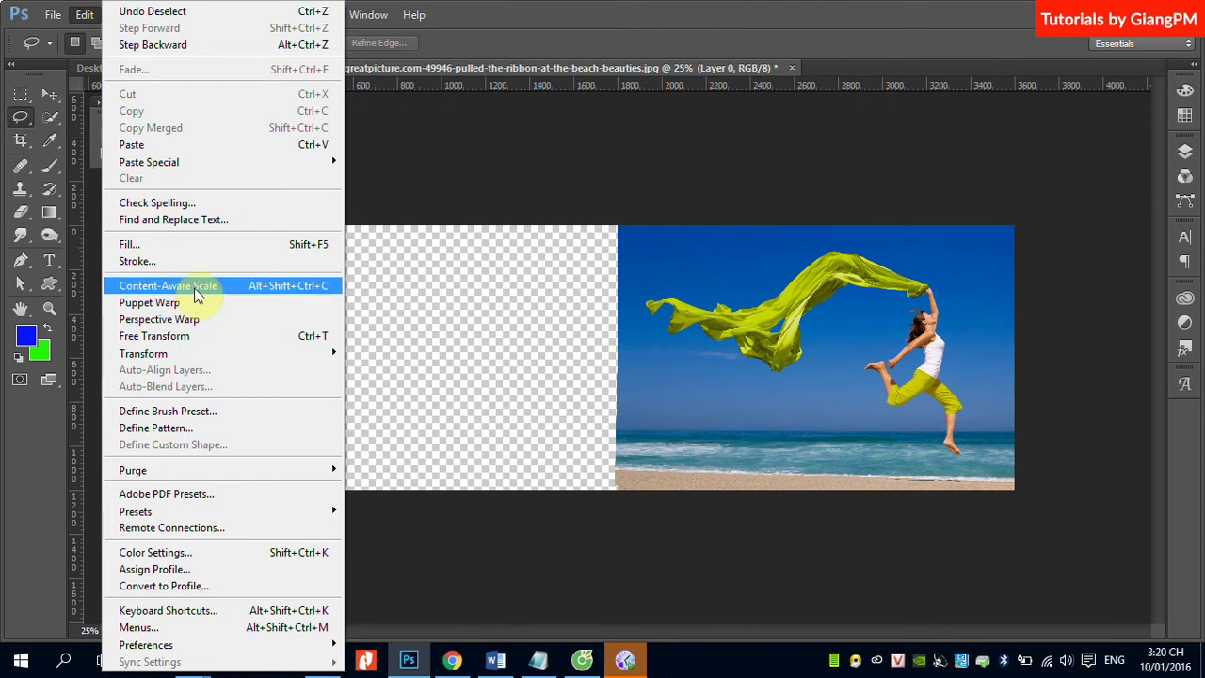
left_click(196, 294)
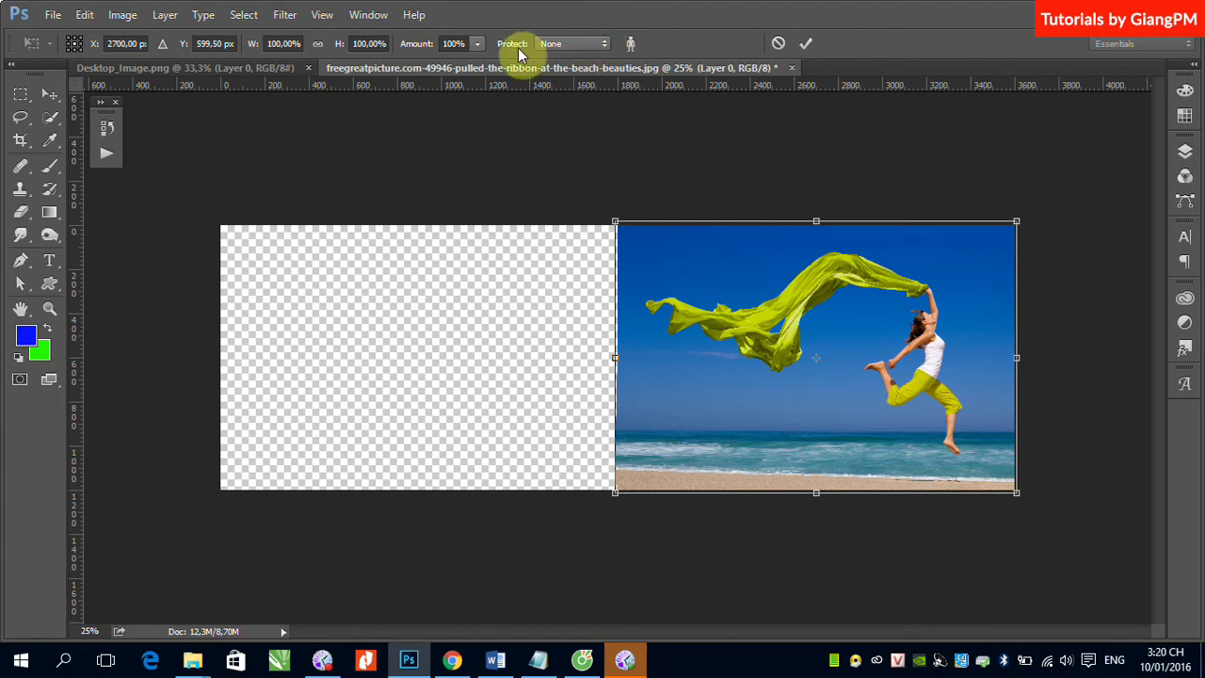
left_click(604, 43)
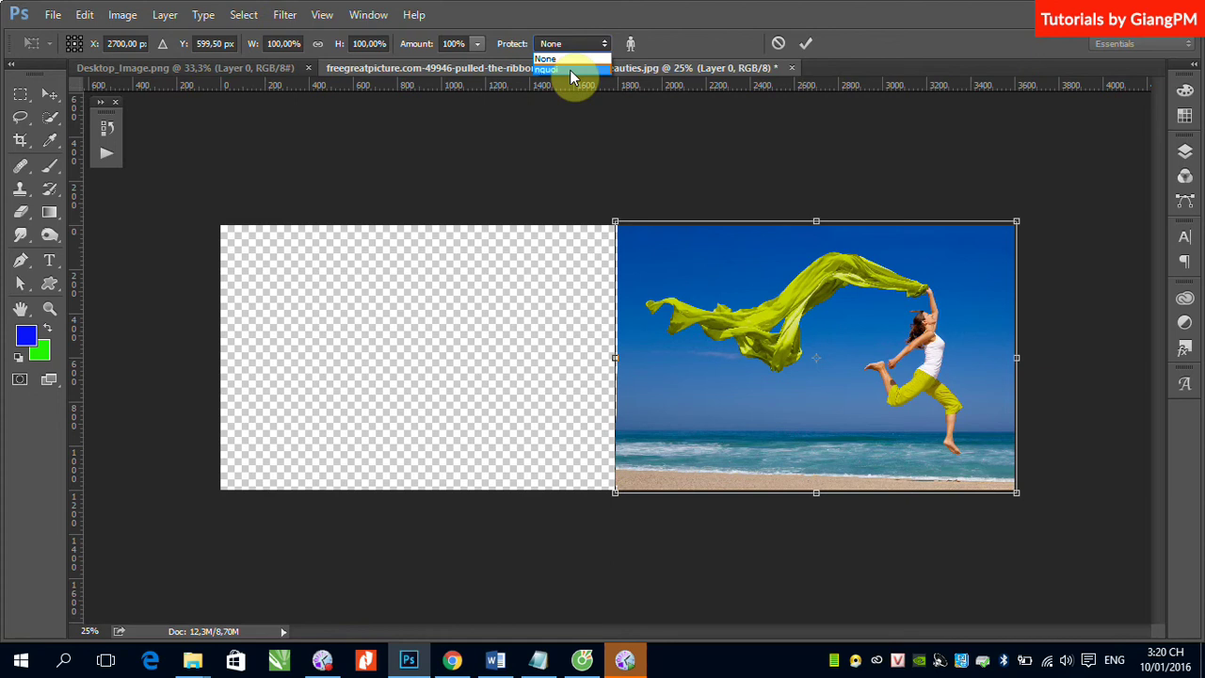
left_click(569, 70)
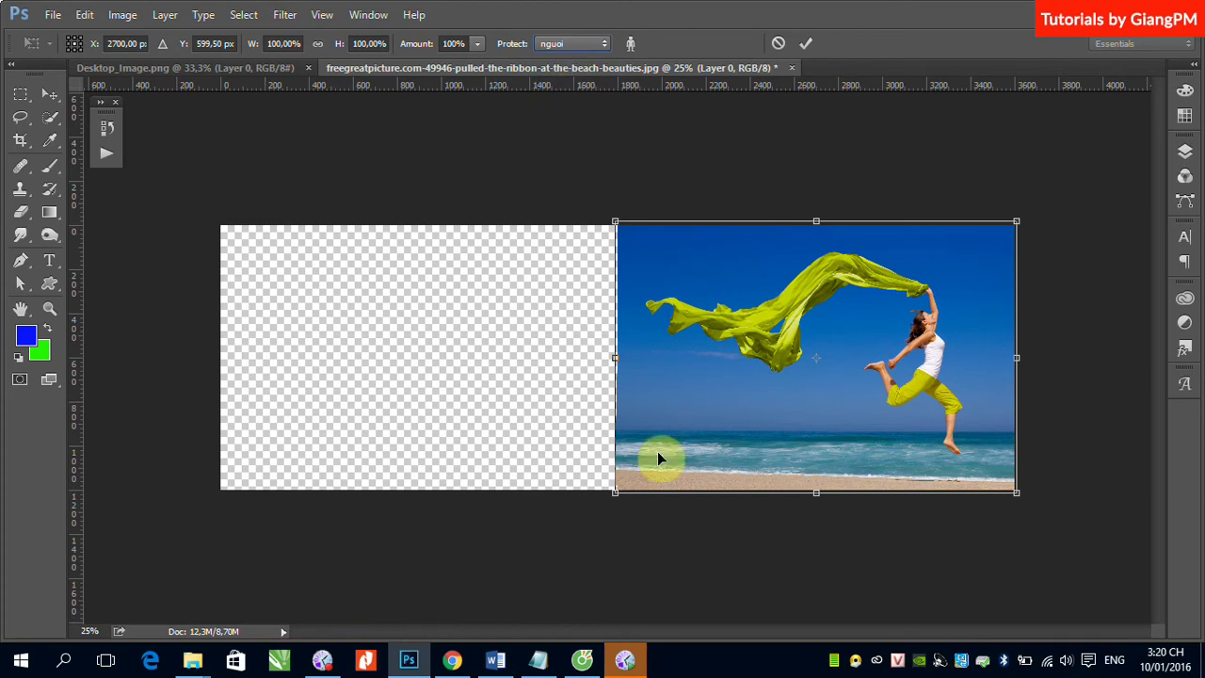
left_click_drag(615, 358, 219, 363)
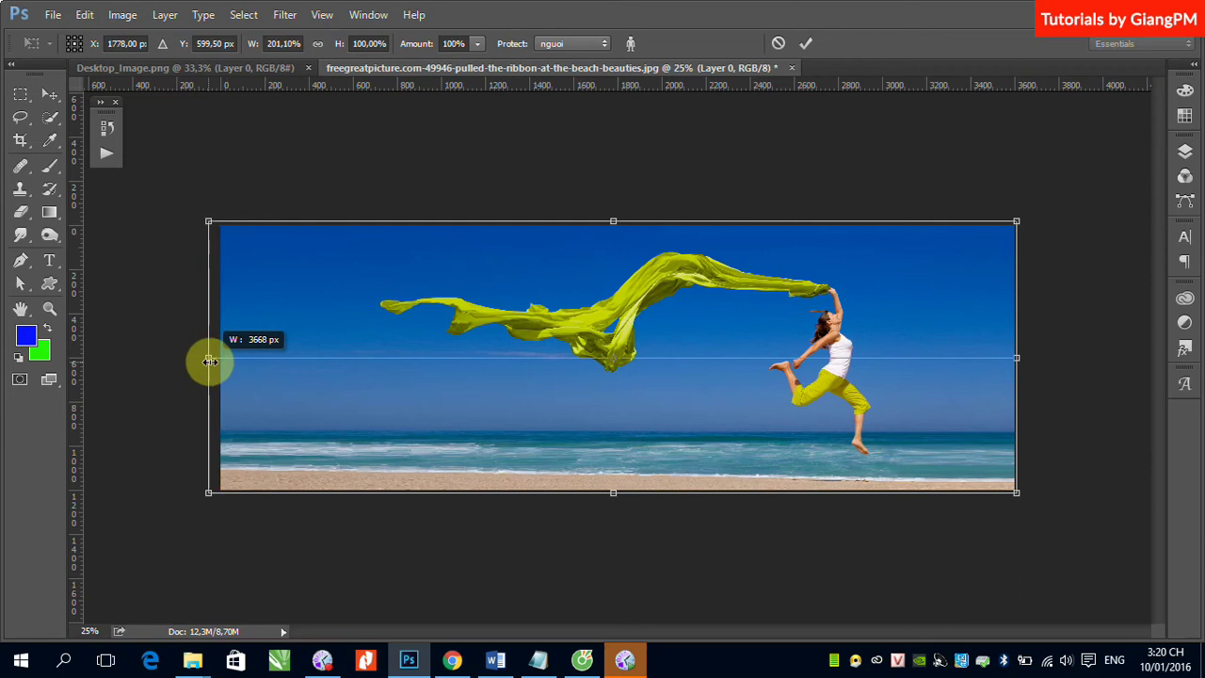
mouse_move(220, 363)
left_mouse_down()
mouse_move(233, 365)
mouse_move(217, 362)
left_mouse_up()
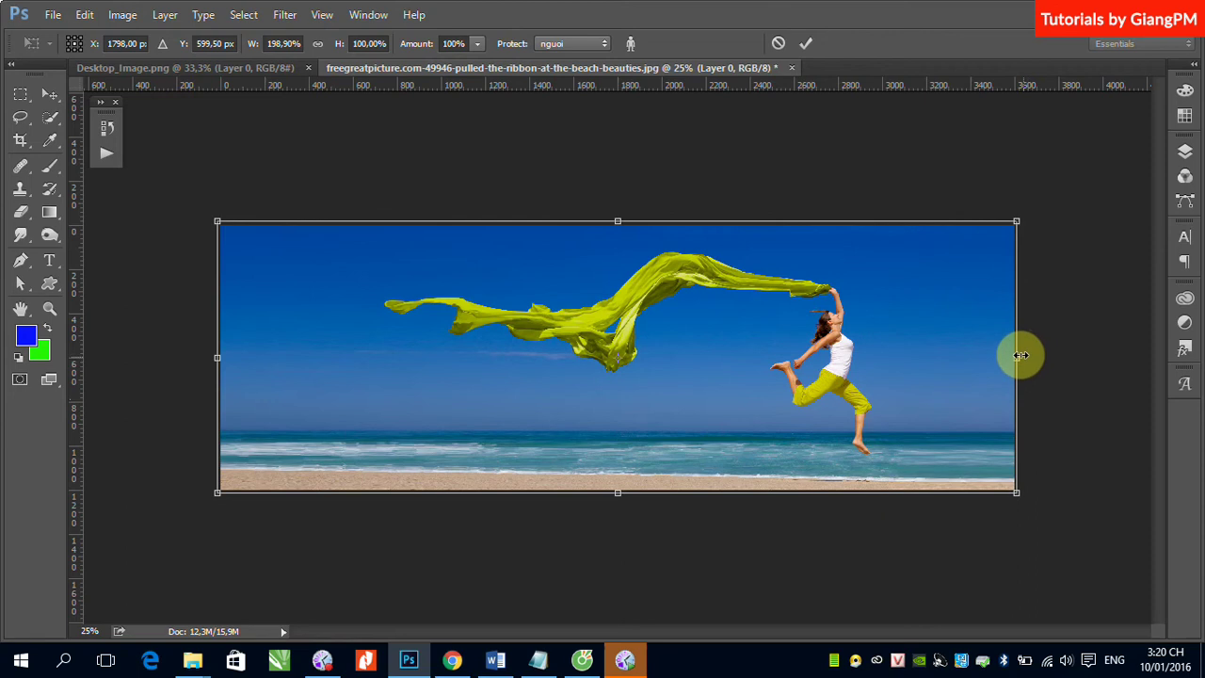
left_click_drag(1019, 358, 1021, 359)
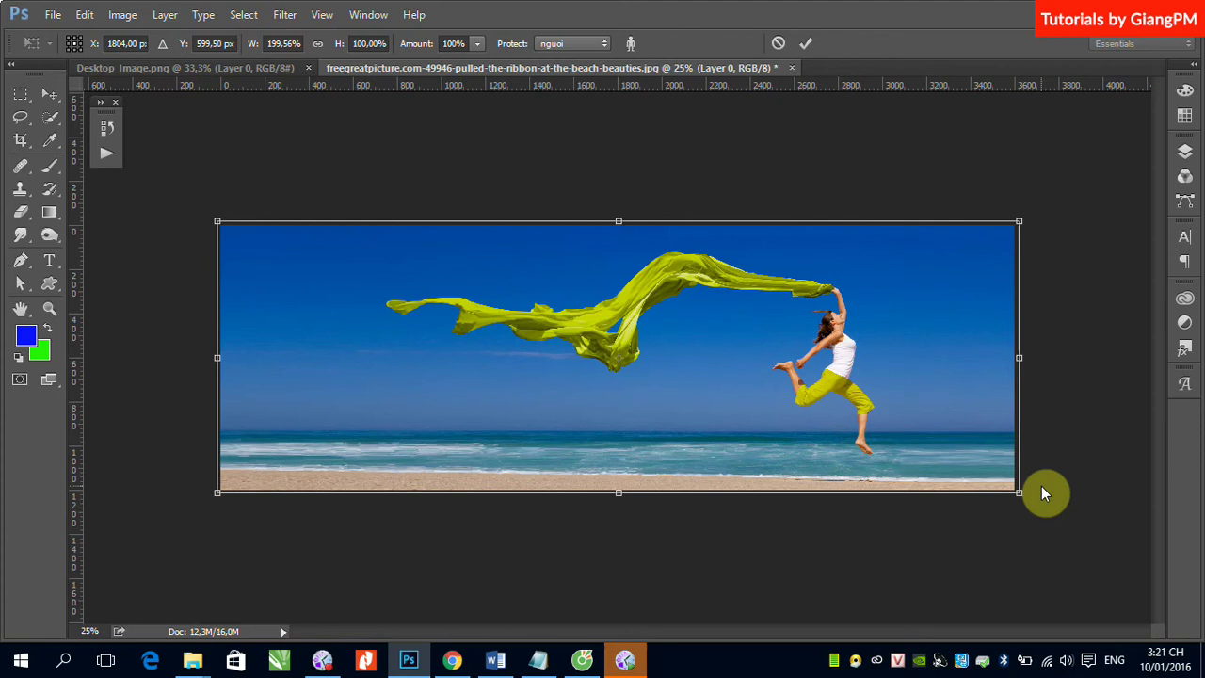
key("l")
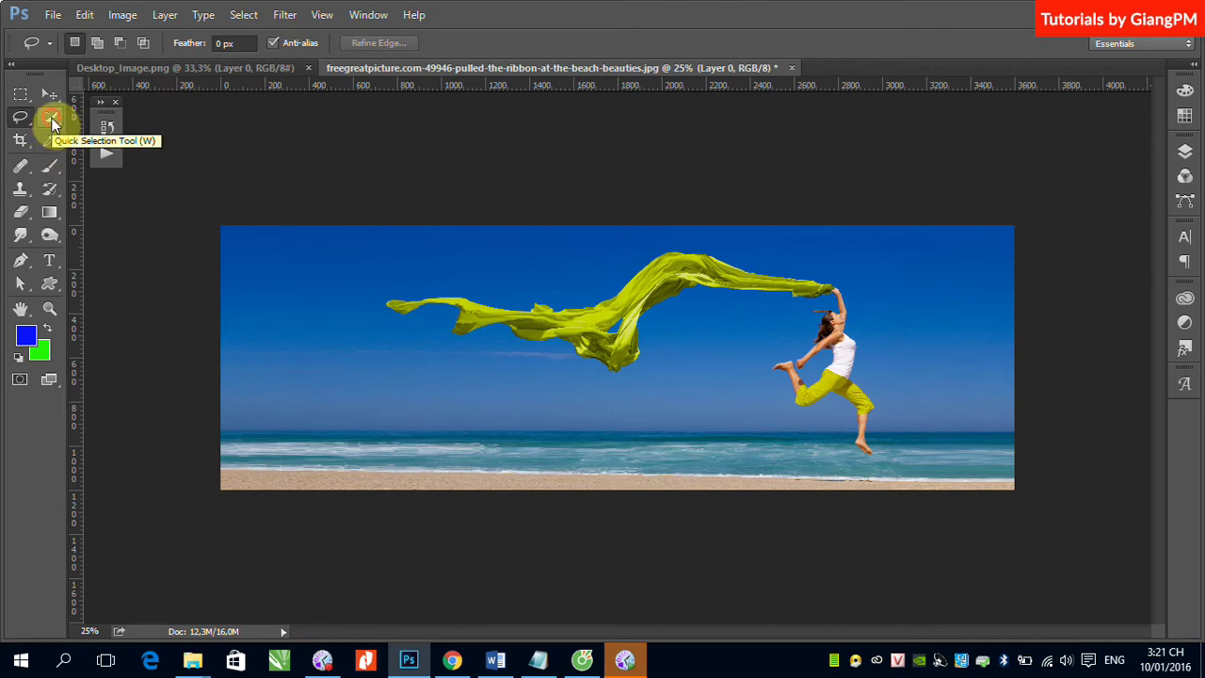
Quick Select the scarf from its left tip along the lower fold, zooming in
left_click(50, 120)
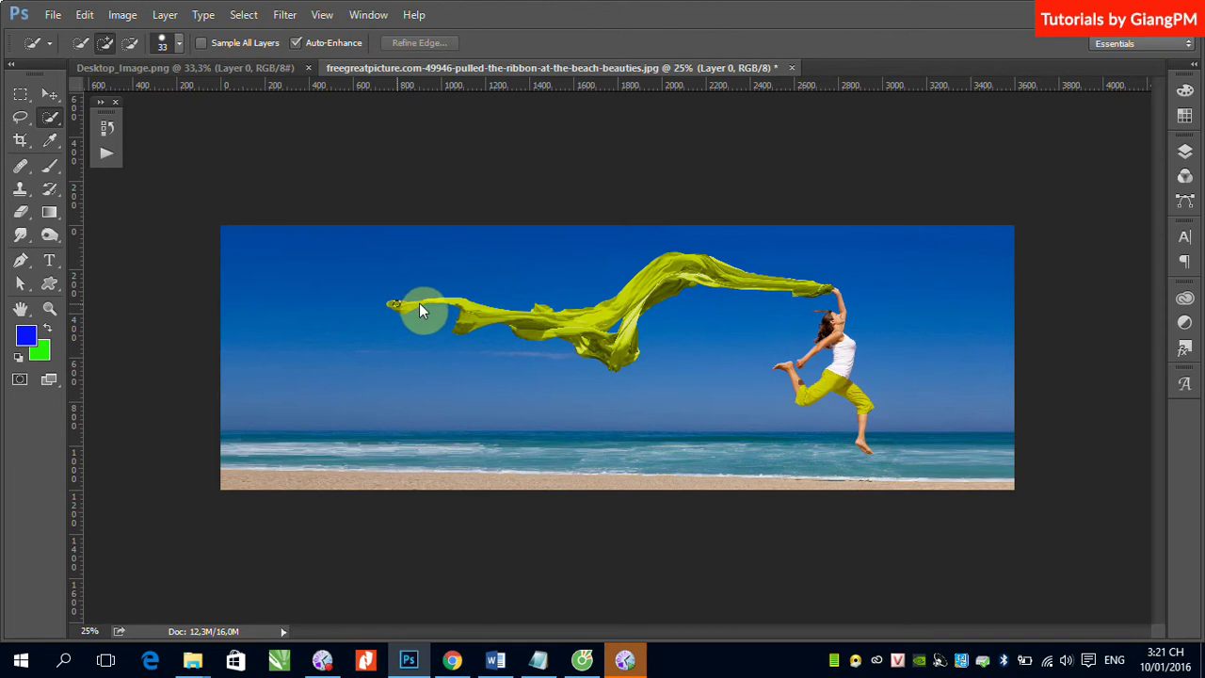
left_click(399, 309)
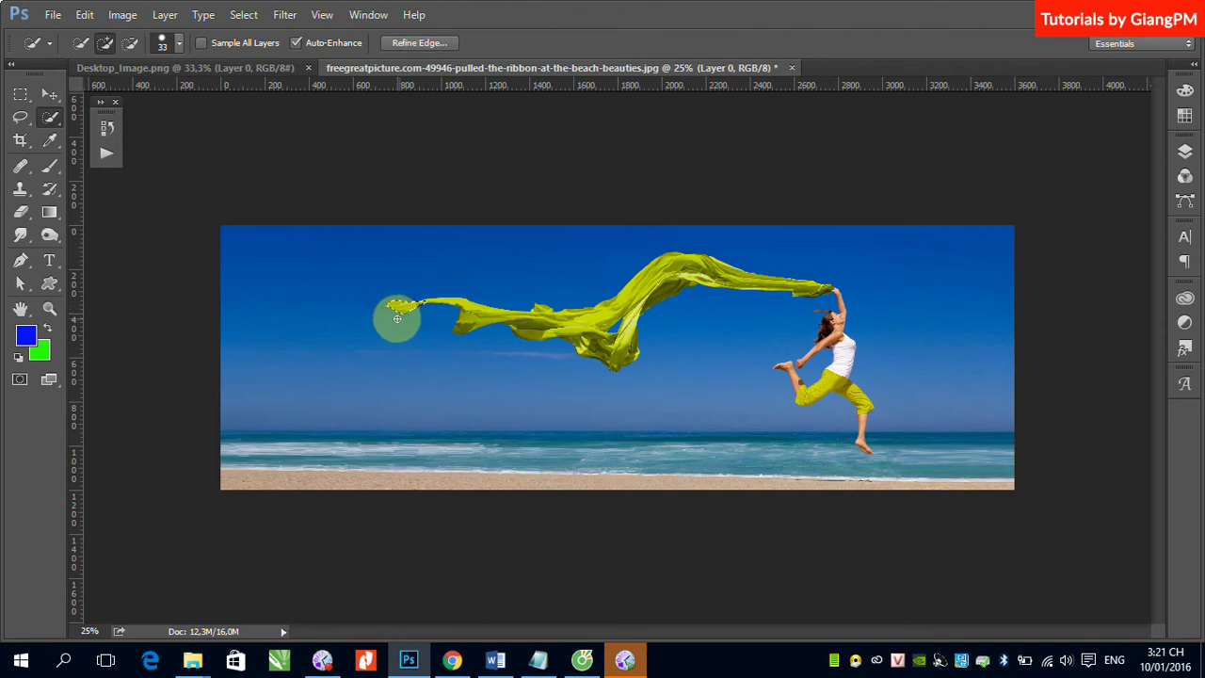
left_click_drag(417, 261, 653, 404)
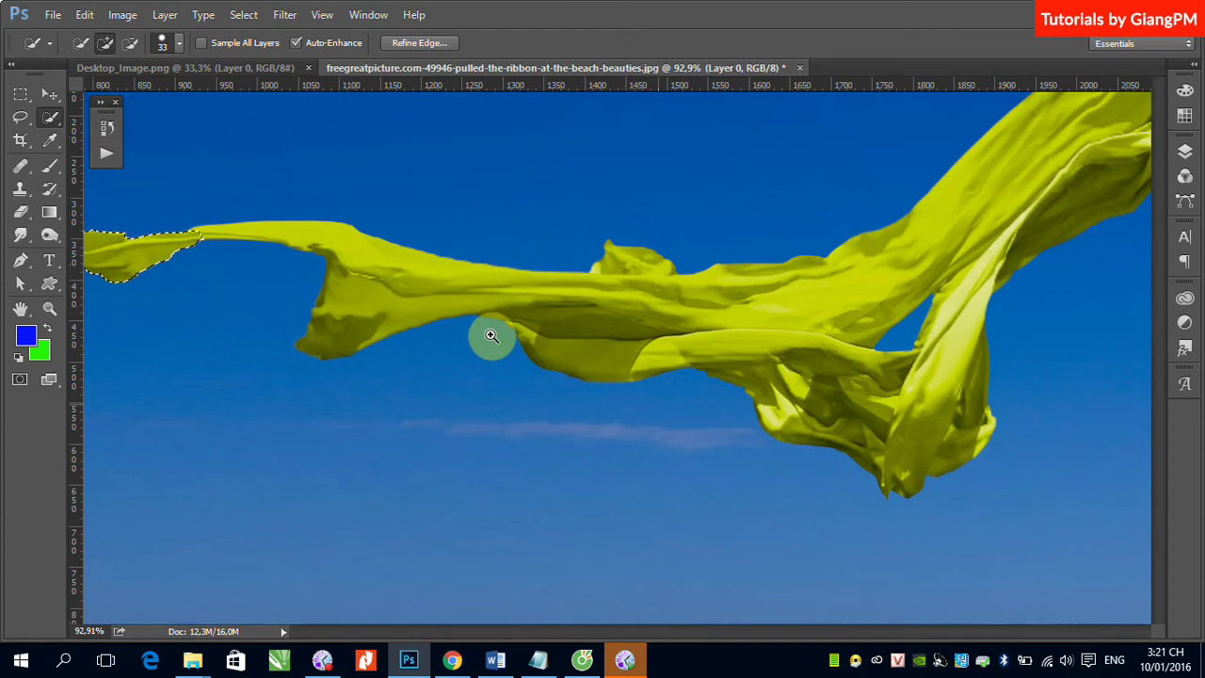
left_click(325, 241)
mouse_move(353, 247)
left_mouse_down()
mouse_move(594, 312)
mouse_move(641, 270)
left_mouse_up()
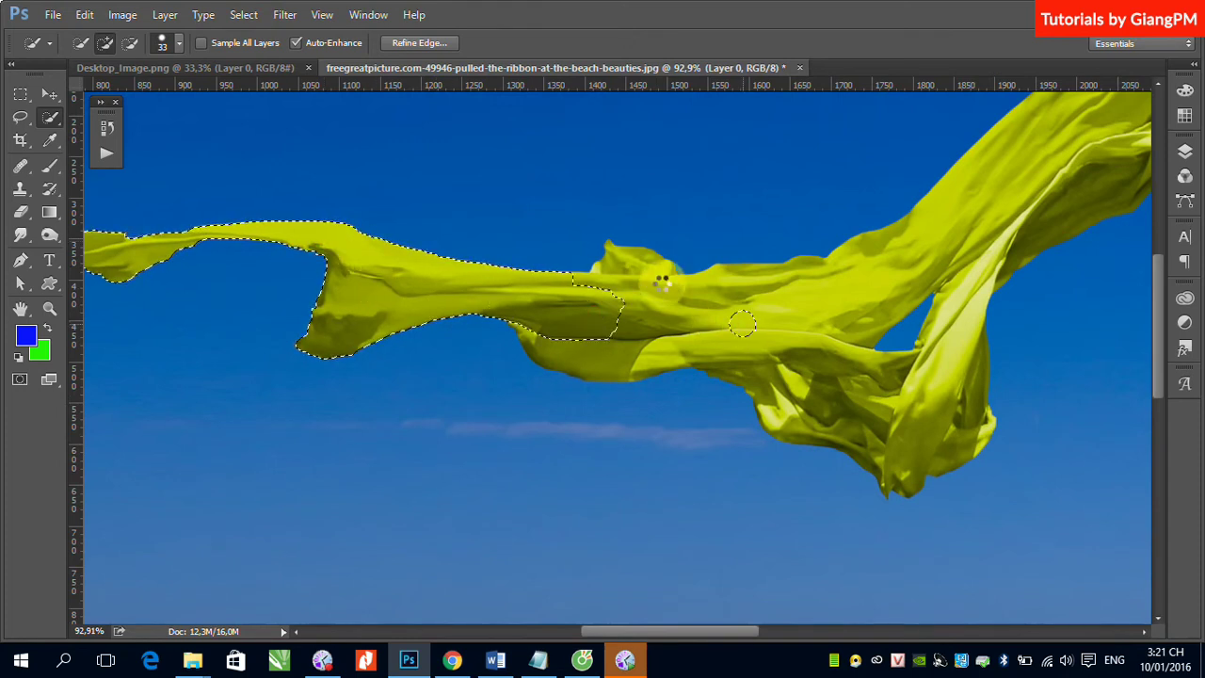
left_click(609, 366)
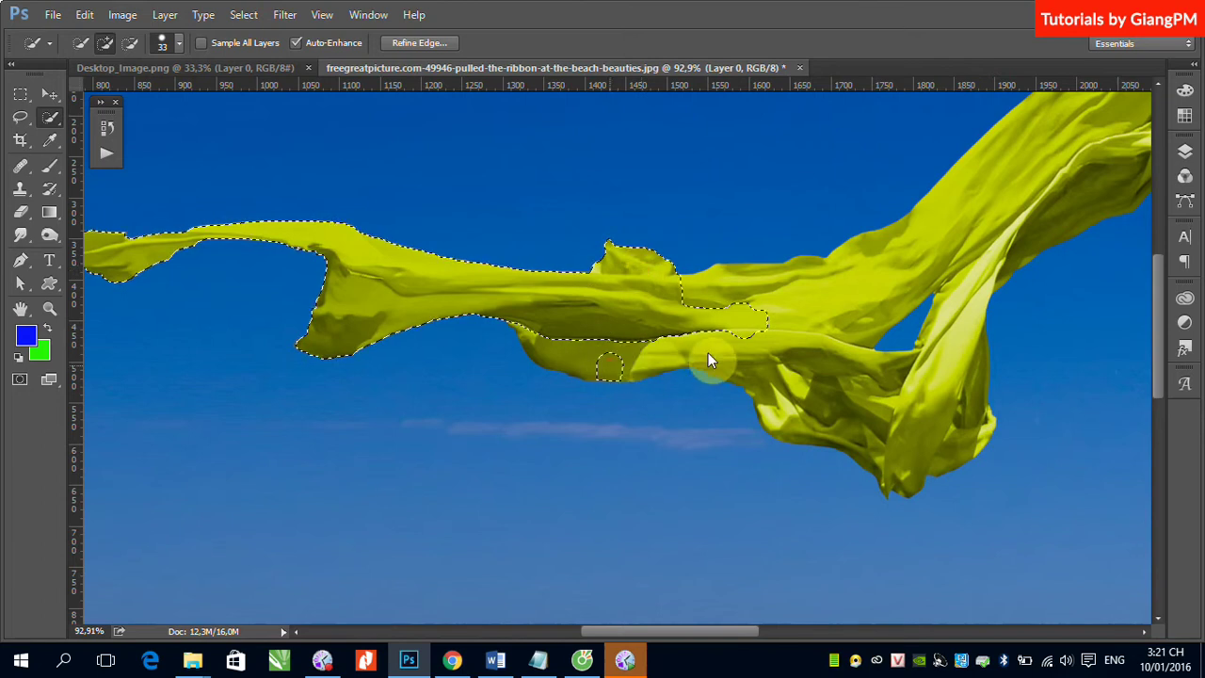
mouse_move(652, 347)
left_mouse_down()
mouse_move(798, 368)
mouse_move(907, 467)
mouse_move(963, 323)
mouse_move(964, 228)
left_mouse_up()
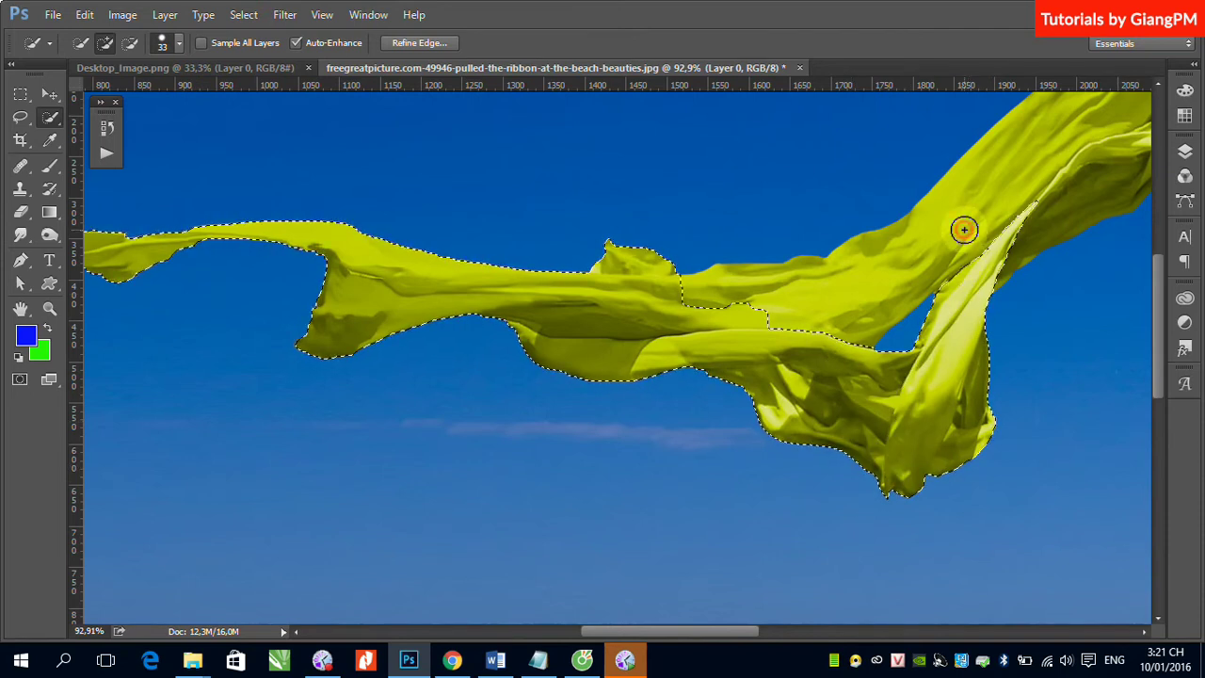
Add the scarf's rising strand, arch and end at her hand to the selection
left_click_drag(885, 266, 1052, 216)
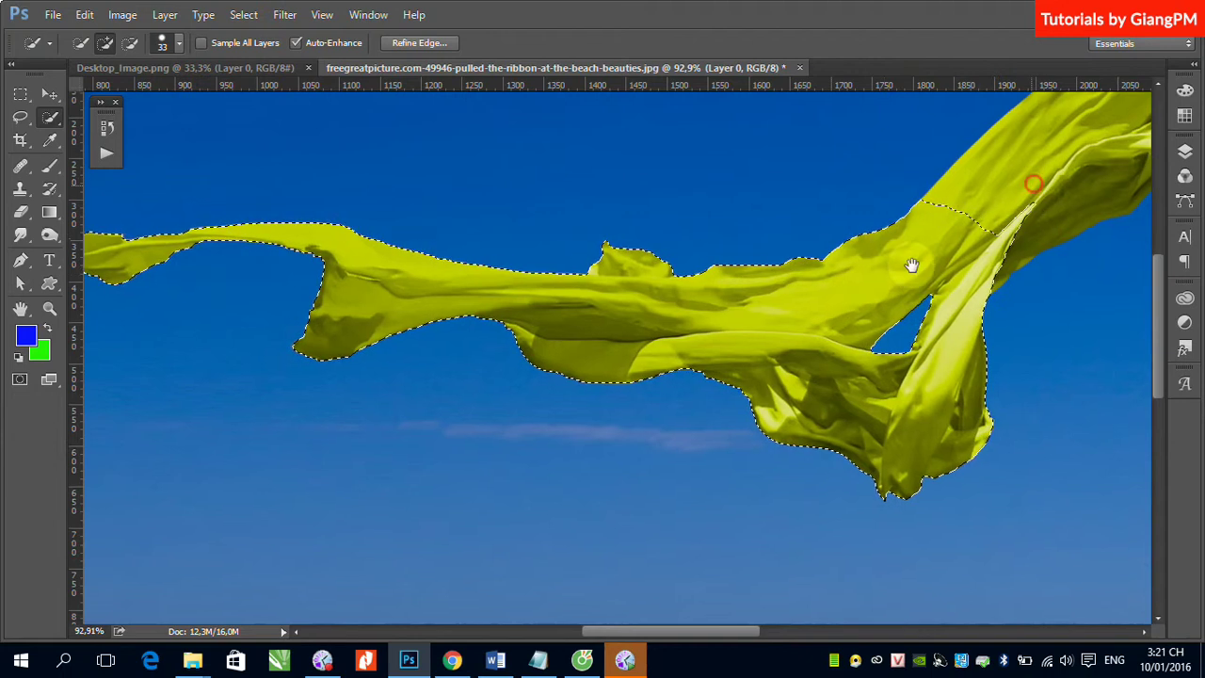
left_click_drag(911, 265, 629, 378)
left_click(640, 364)
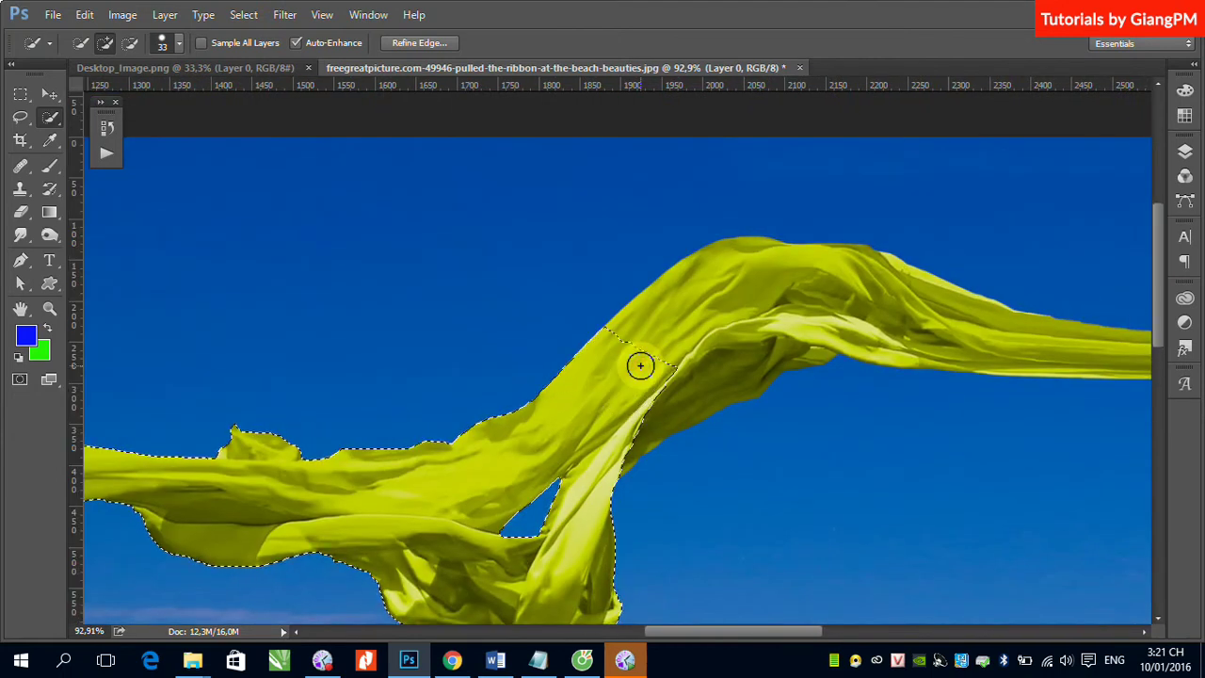
left_click(731, 304)
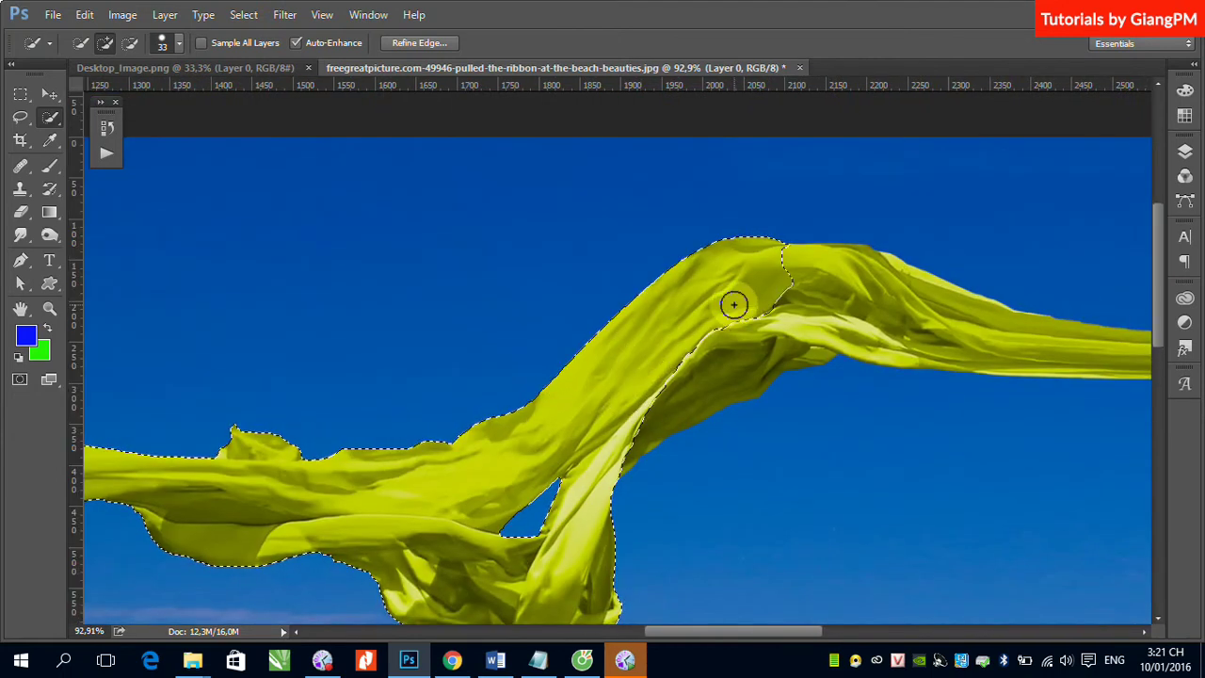
left_click(706, 383)
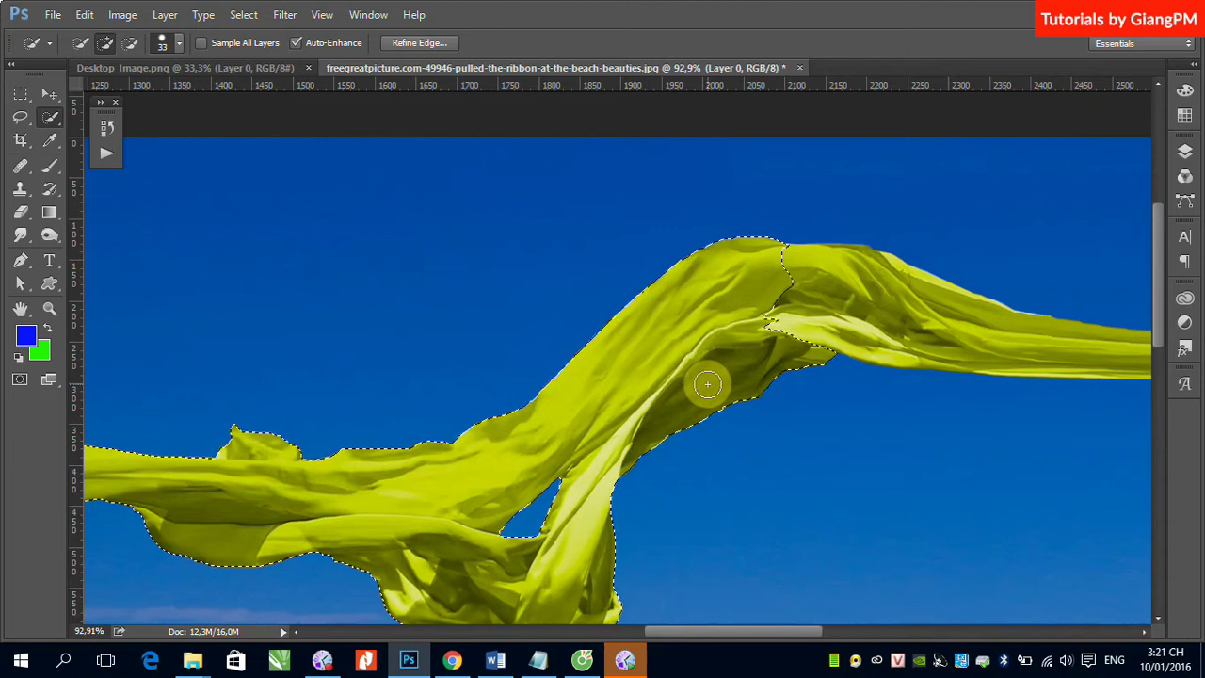
left_click_drag(891, 303, 847, 333)
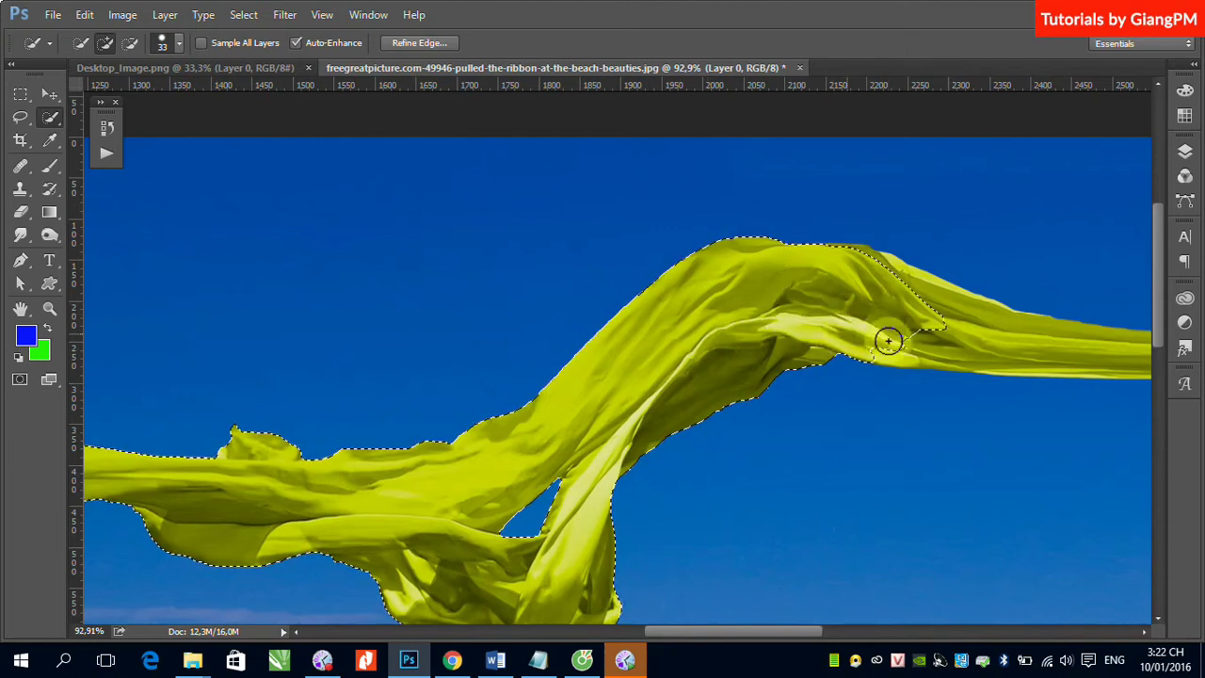
left_click_drag(888, 337, 596, 335)
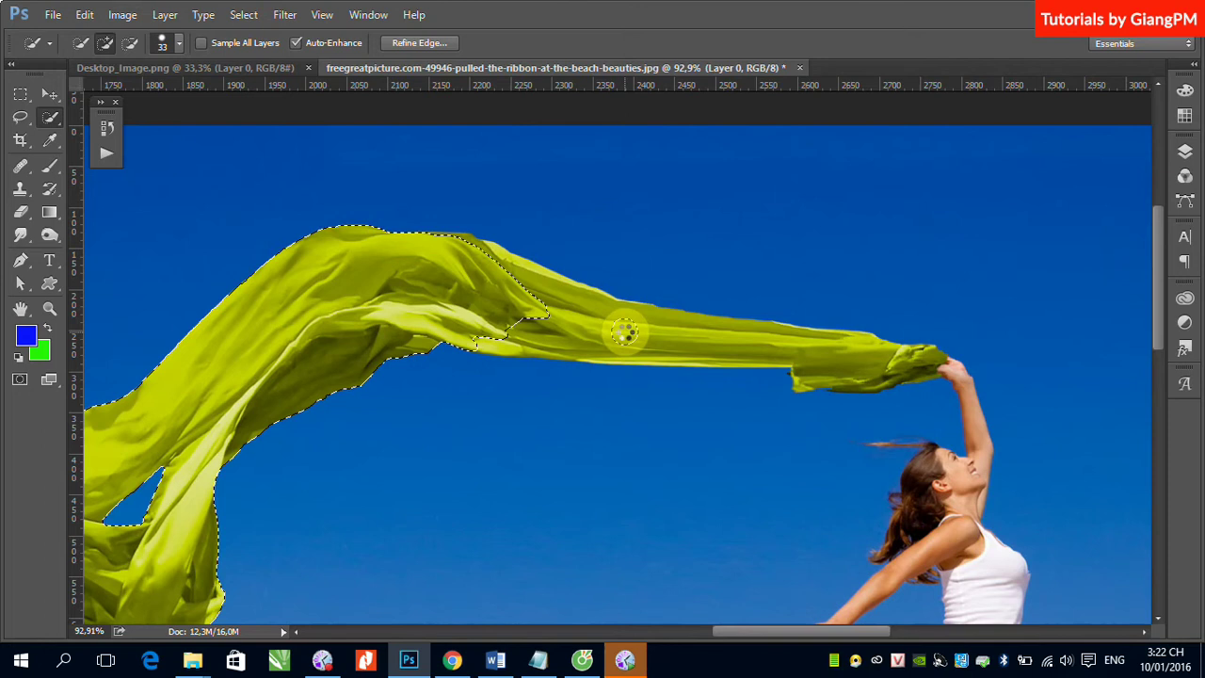
left_click(779, 346)
left_click_drag(780, 353, 932, 364)
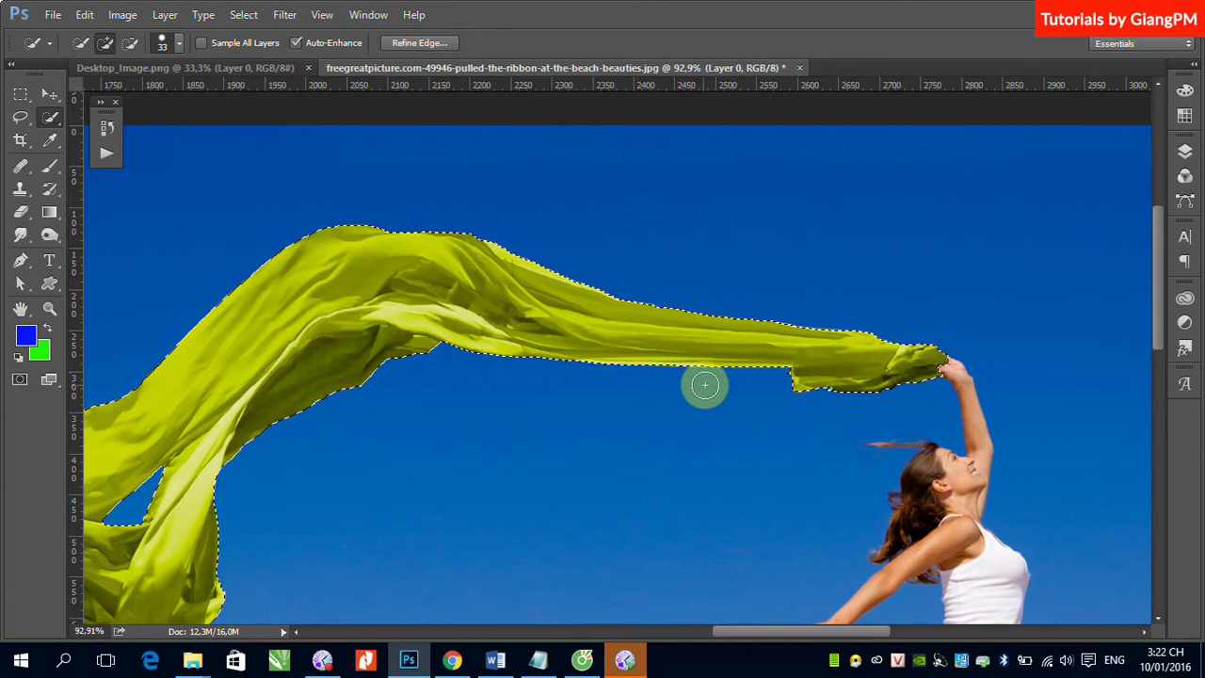
key("ctrl+minus")
key("ctrl+minus")
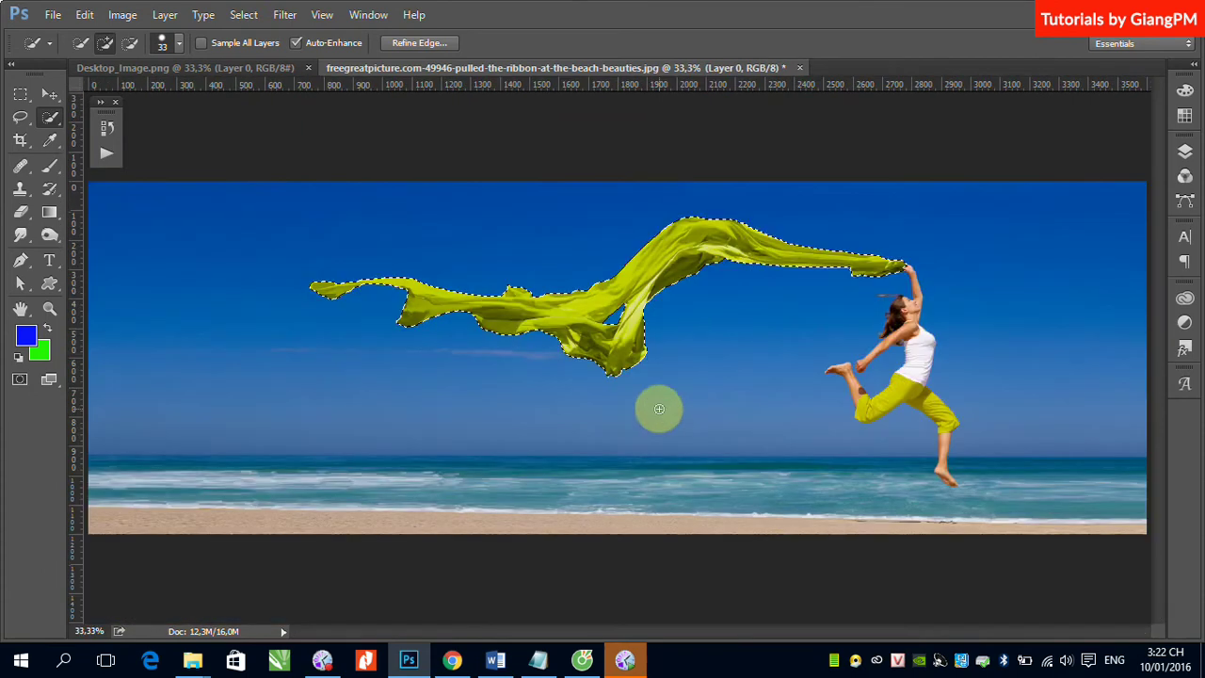
left_click(50, 94)
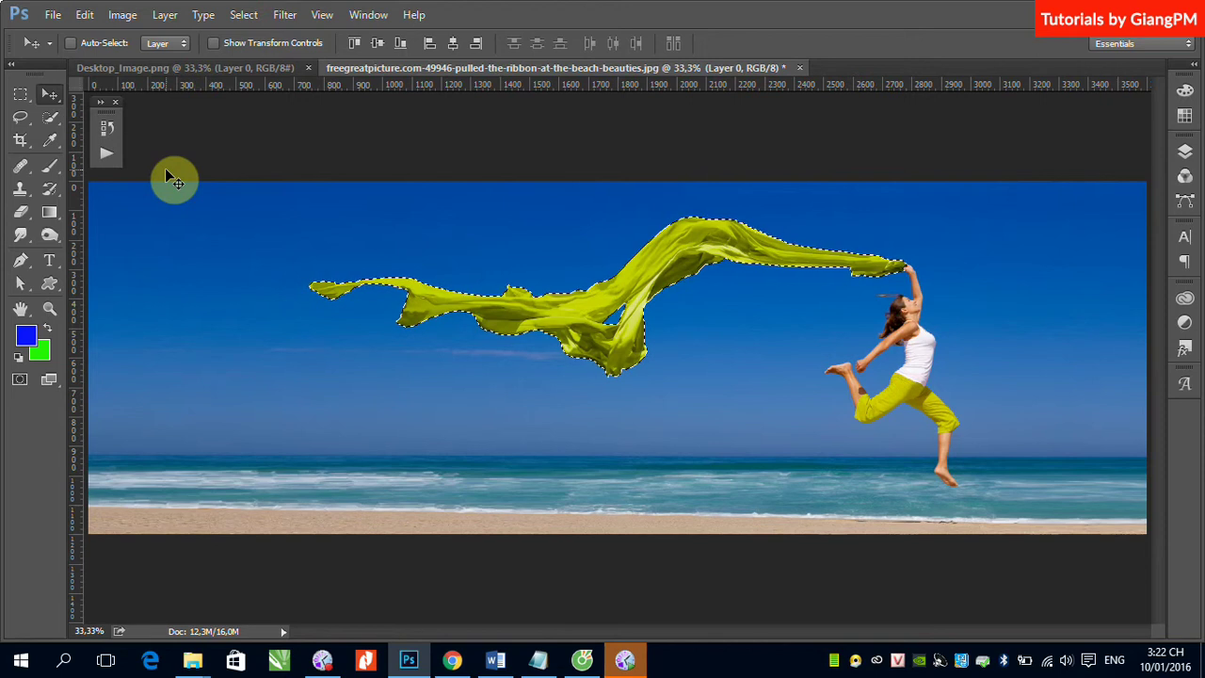
left_click(50, 212)
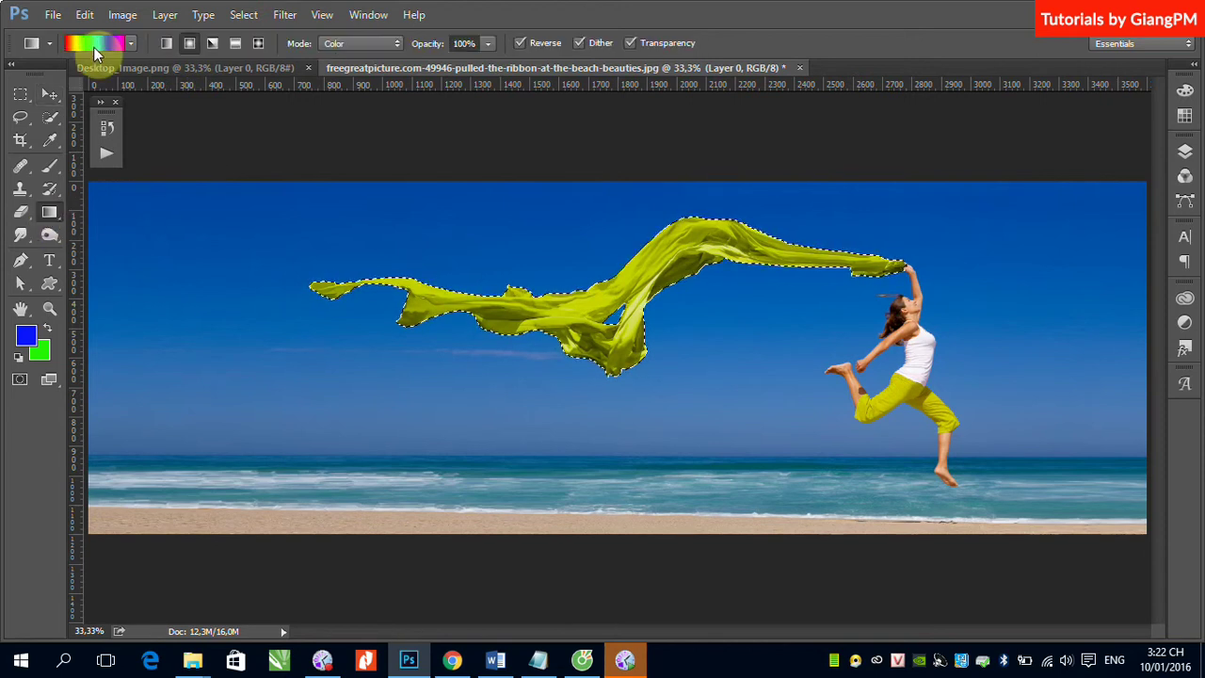
left_click(401, 48)
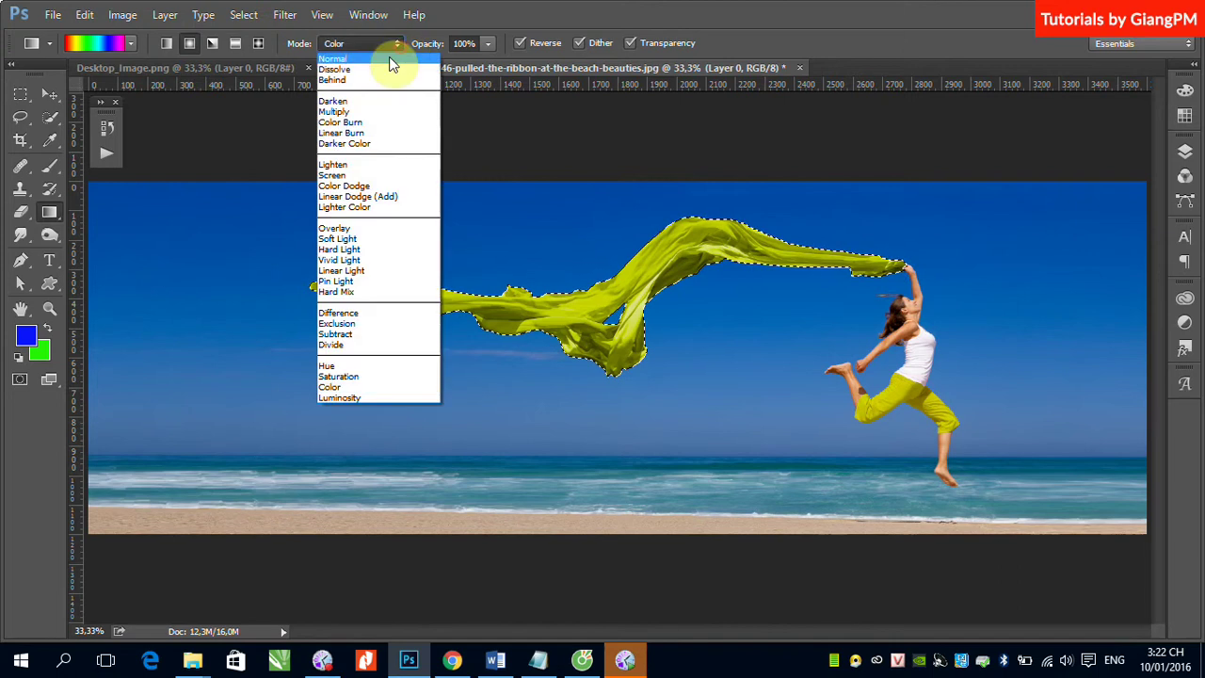
left_click(382, 62)
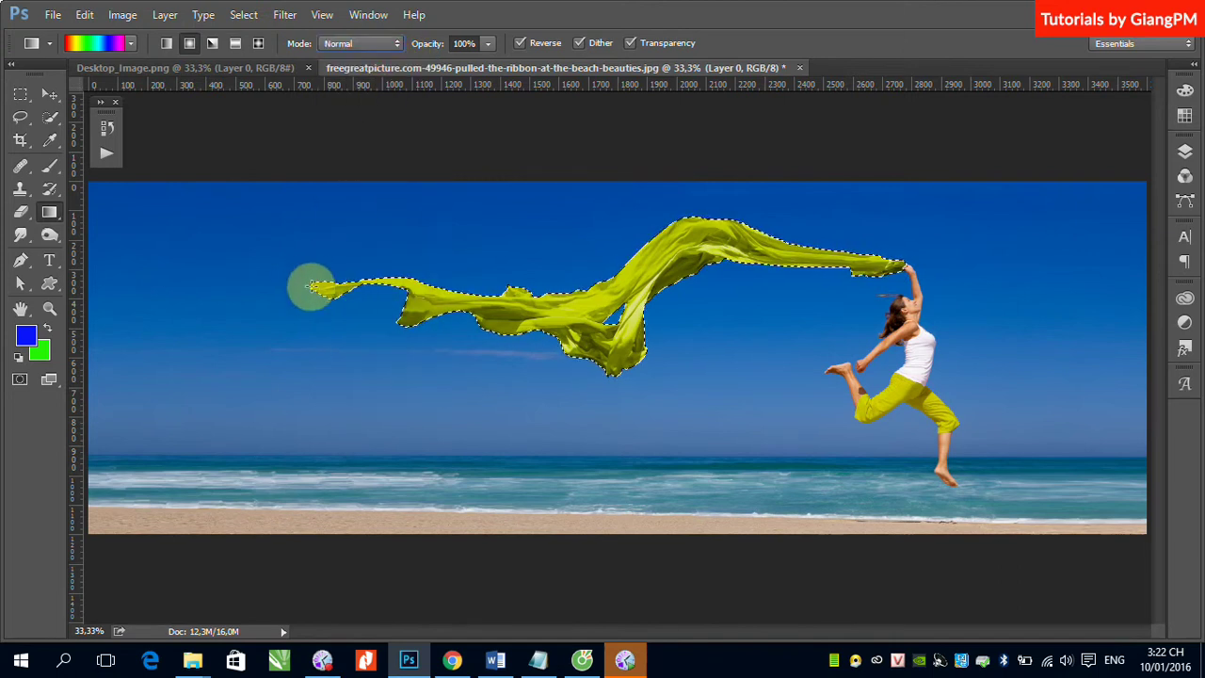
mouse_move(311, 283)
left_mouse_down()
mouse_move(898, 240)
mouse_move(901, 299)
left_mouse_up()
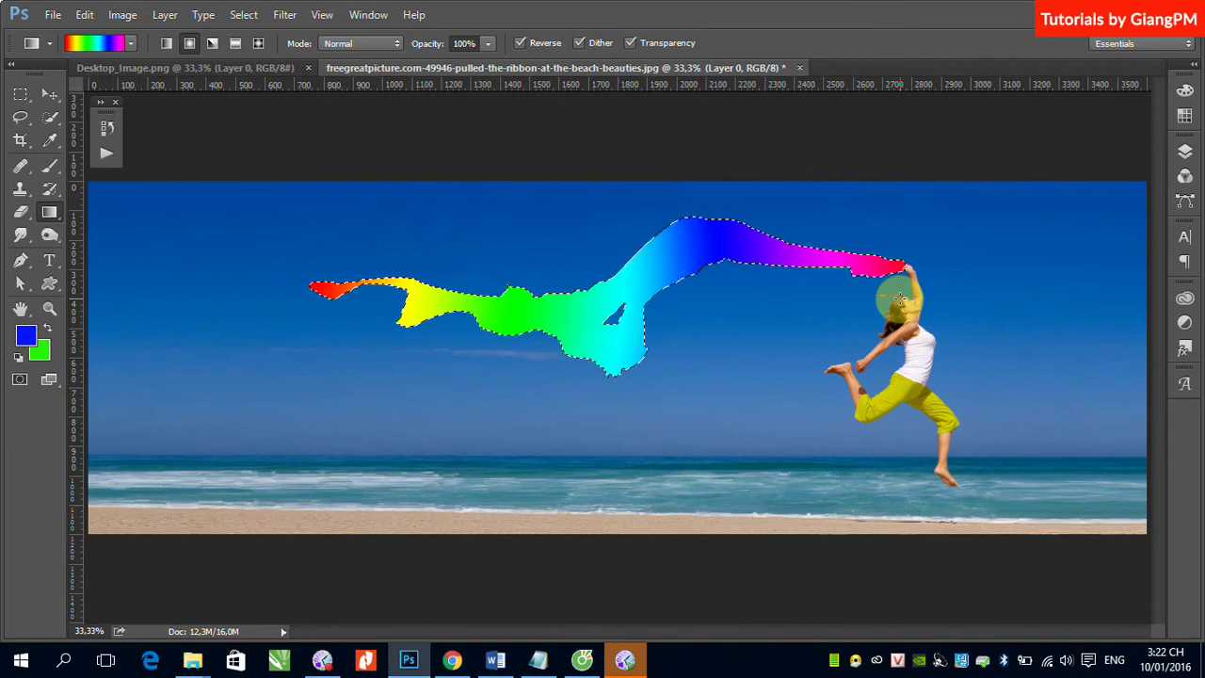
key("ctrl+z")
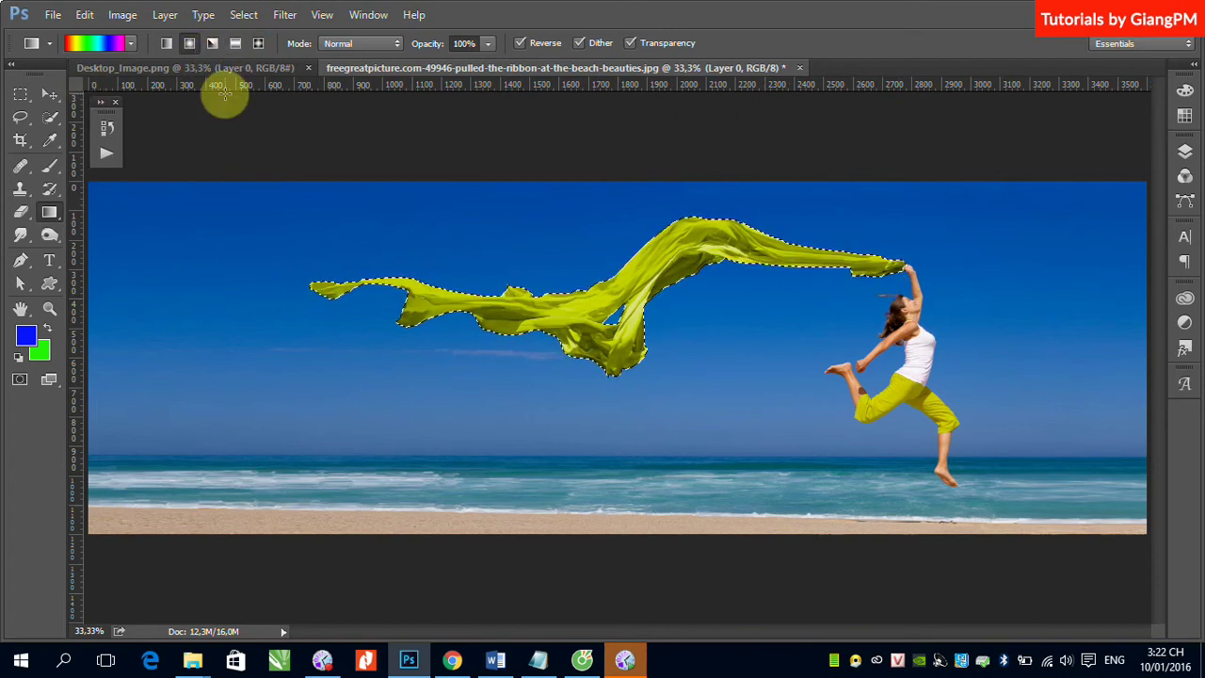
Drag a Color-mode rainbow gradient across the scarf from tip to hand, then deselect
left_click(401, 43)
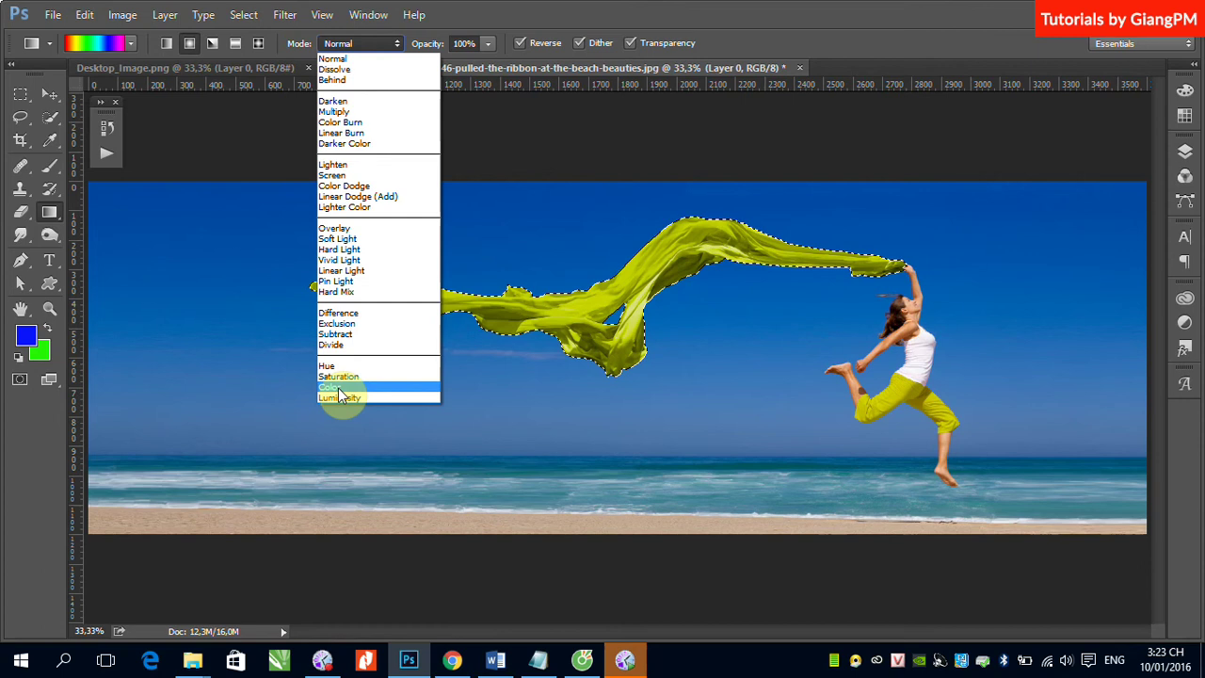
left_click(339, 388)
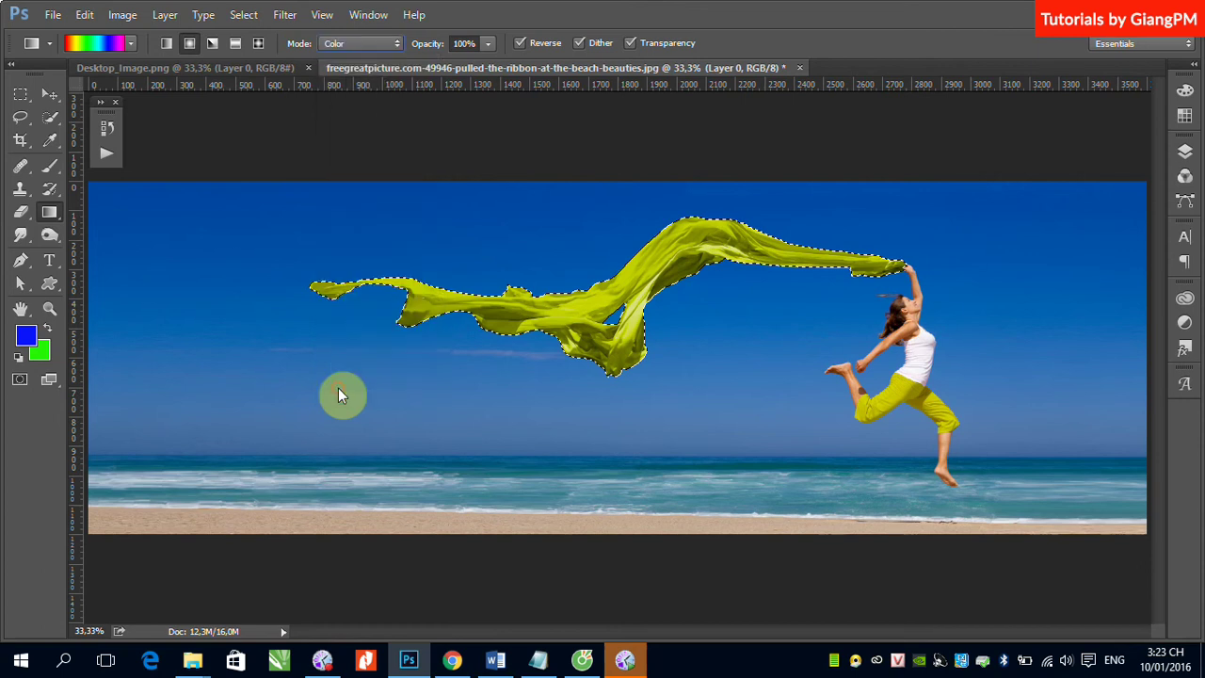
mouse_move(317, 286)
left_mouse_down()
mouse_move(800, 256)
mouse_move(904, 267)
left_mouse_up()
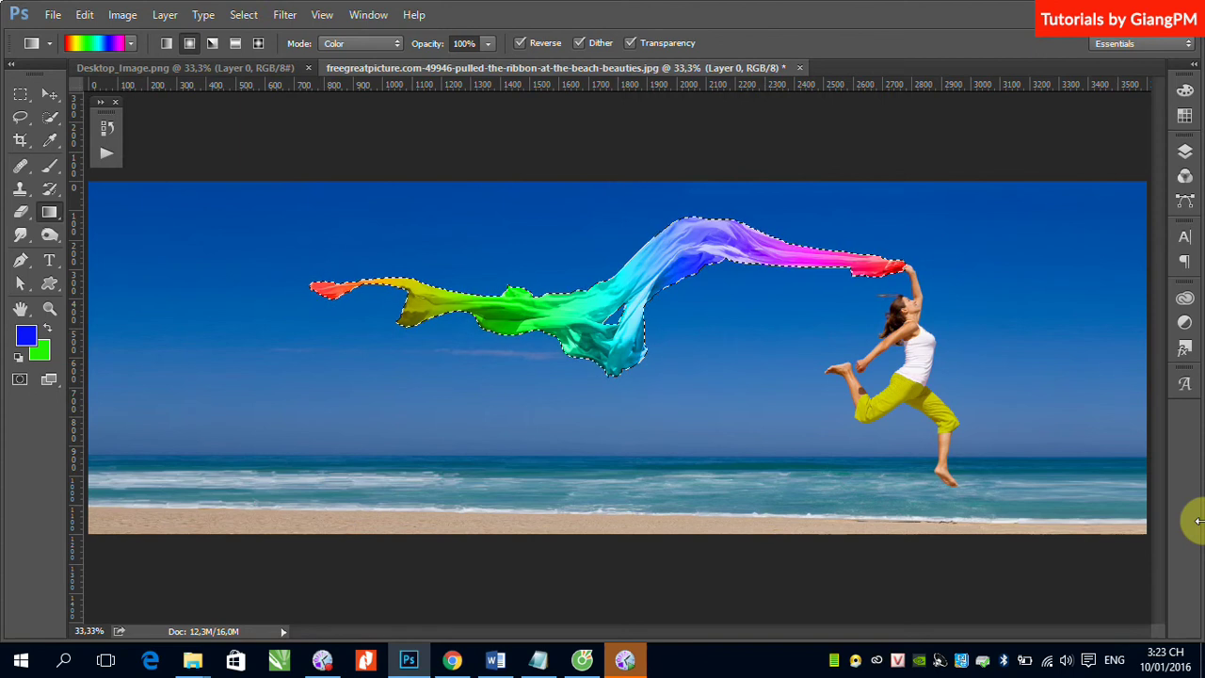
key("ctrl+d")
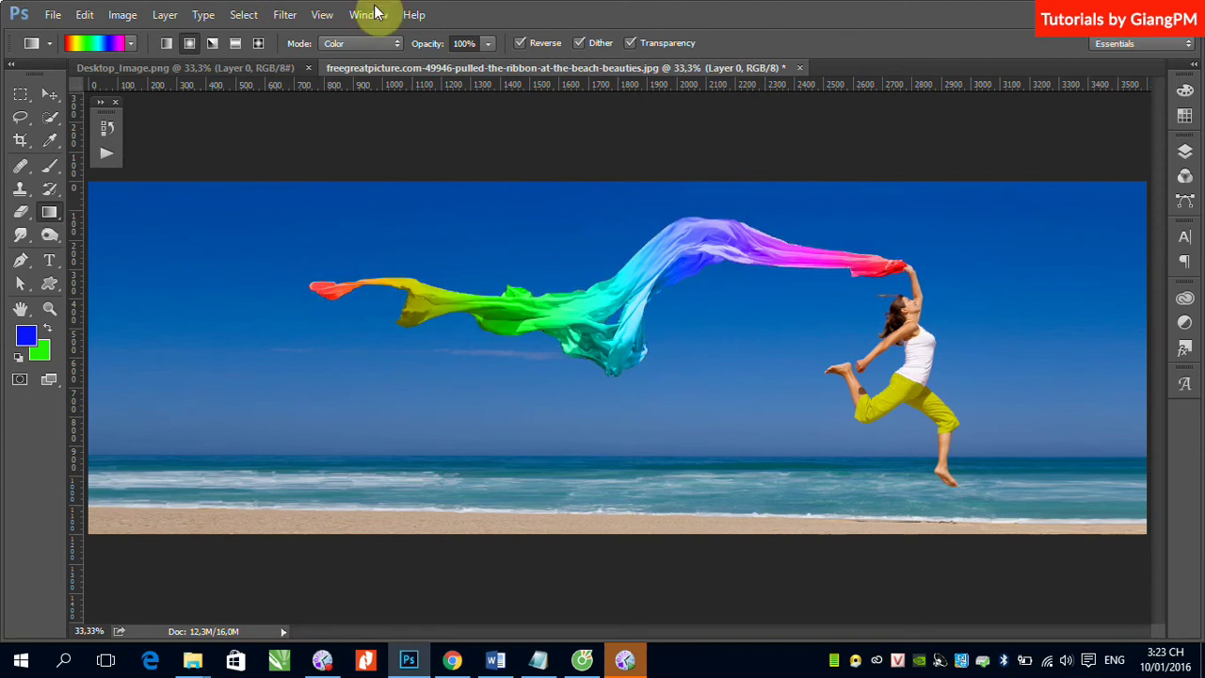
Tile all documents vertically and scroll to view the edited photo beside the reference
left_click(368, 15)
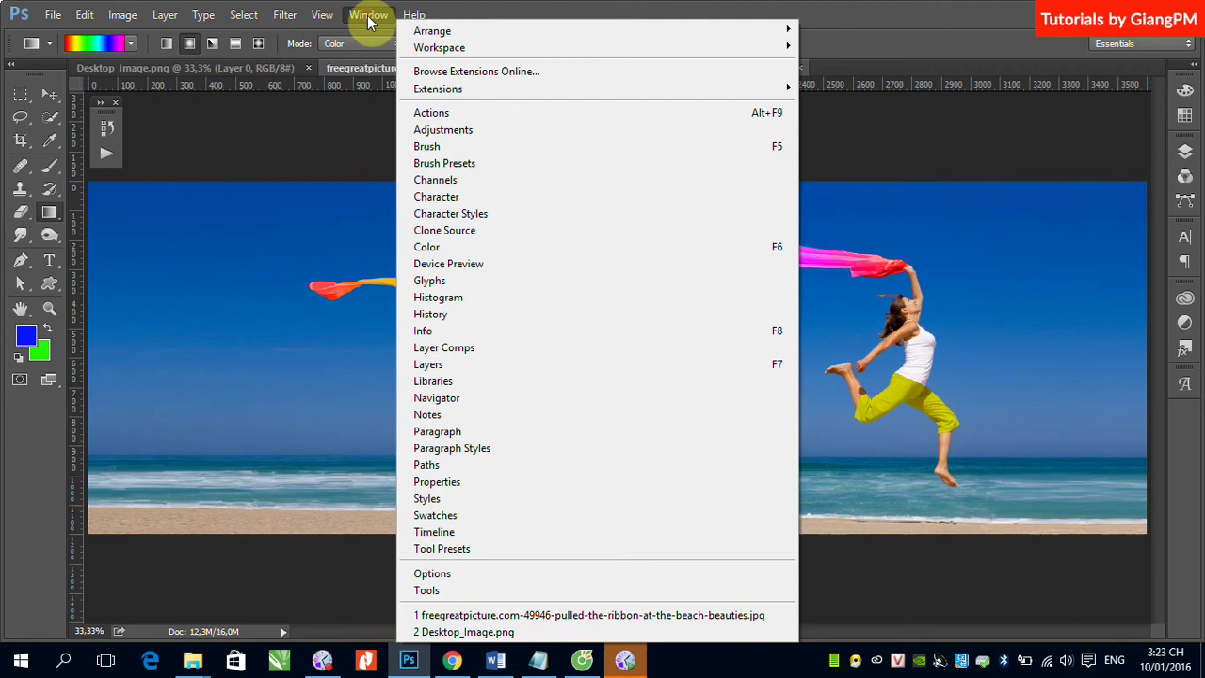
left_click(452, 31)
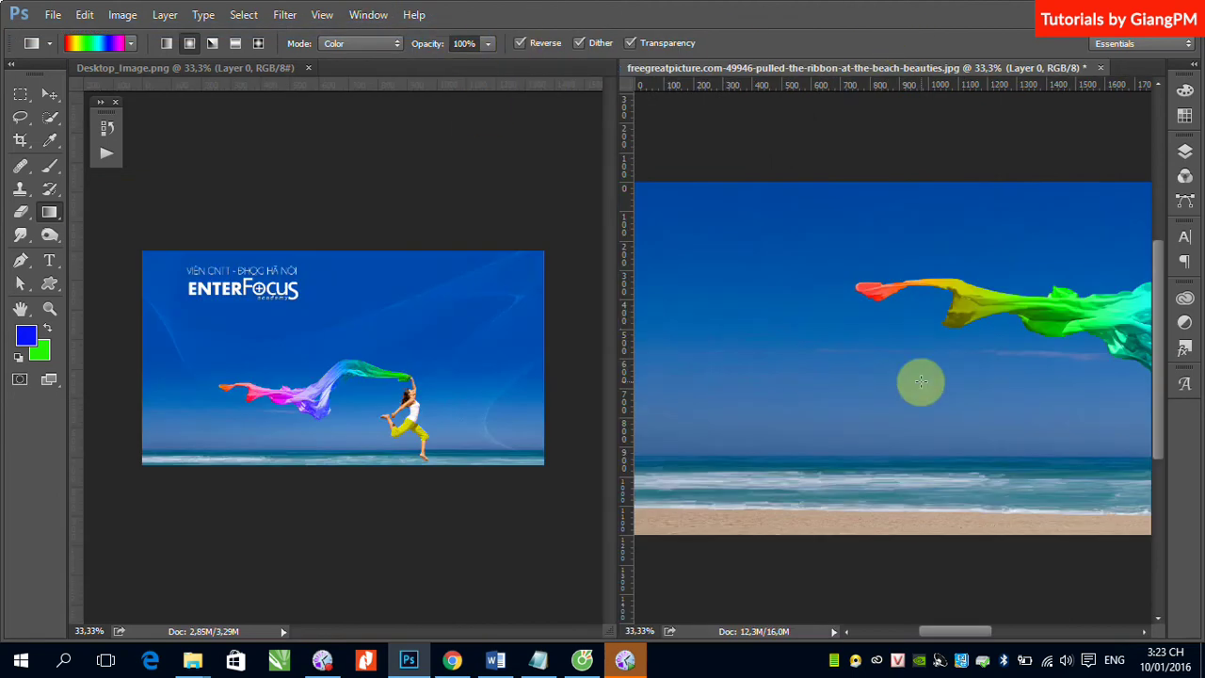
scroll(928, 396, "down", 2)
scroll(927, 396, "down", 1)
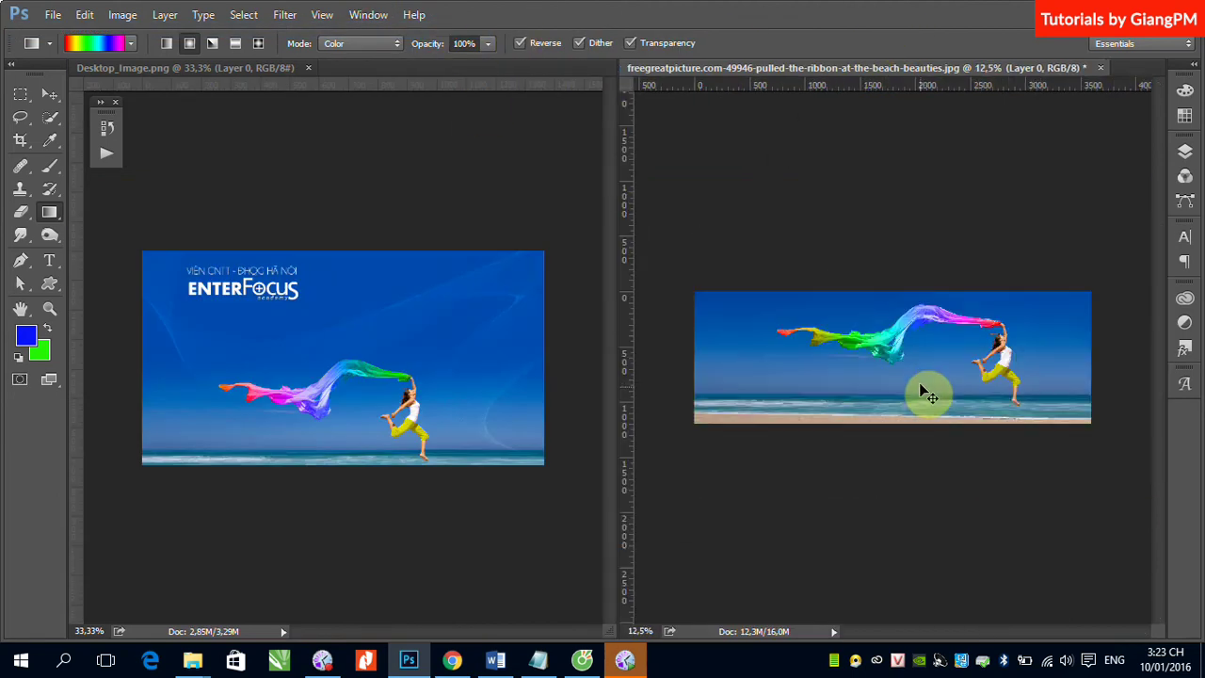